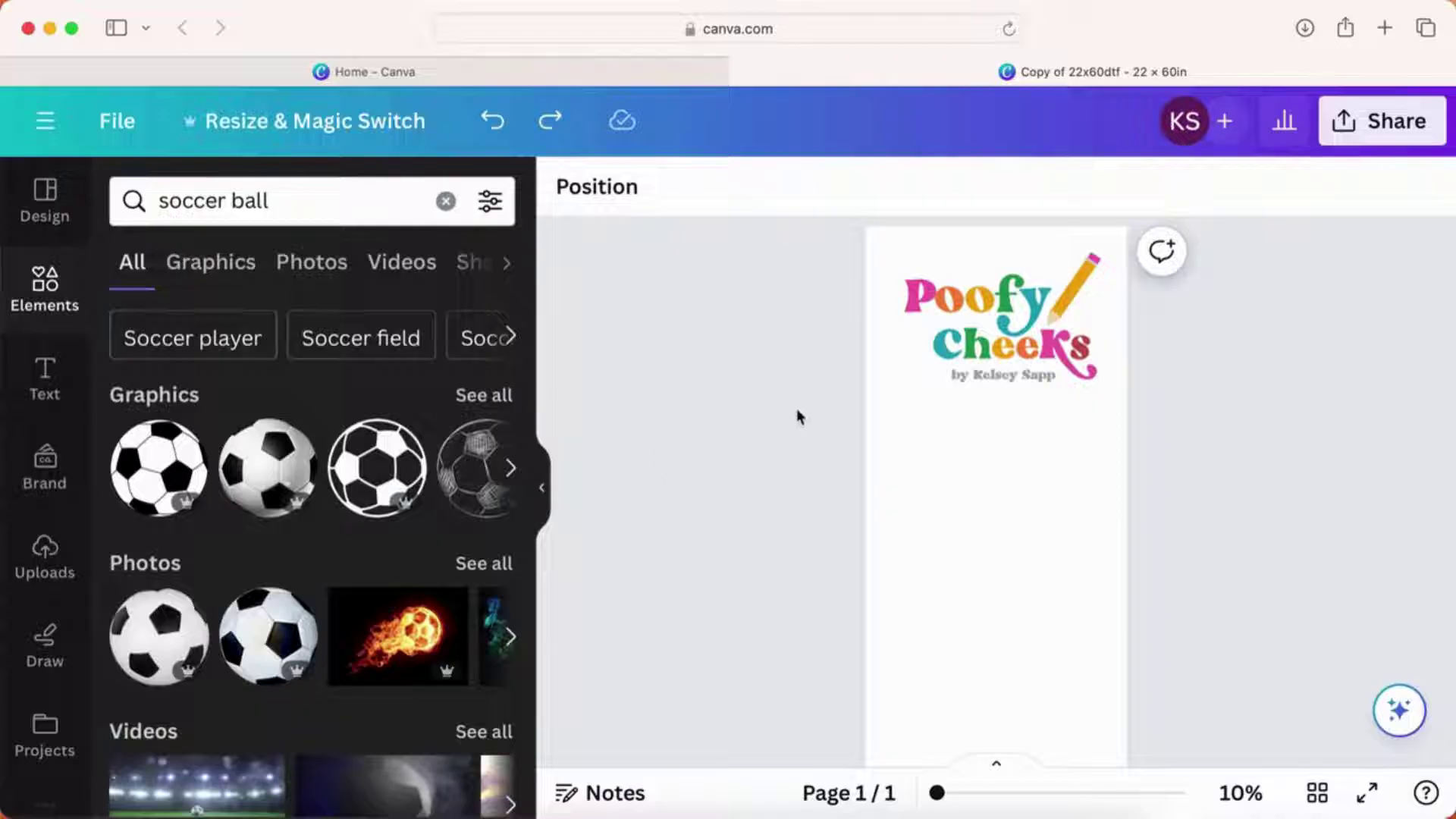
Step: Select the Poofy Cheeks logo and delete it from the 22×60 in page
left_click(998, 326)
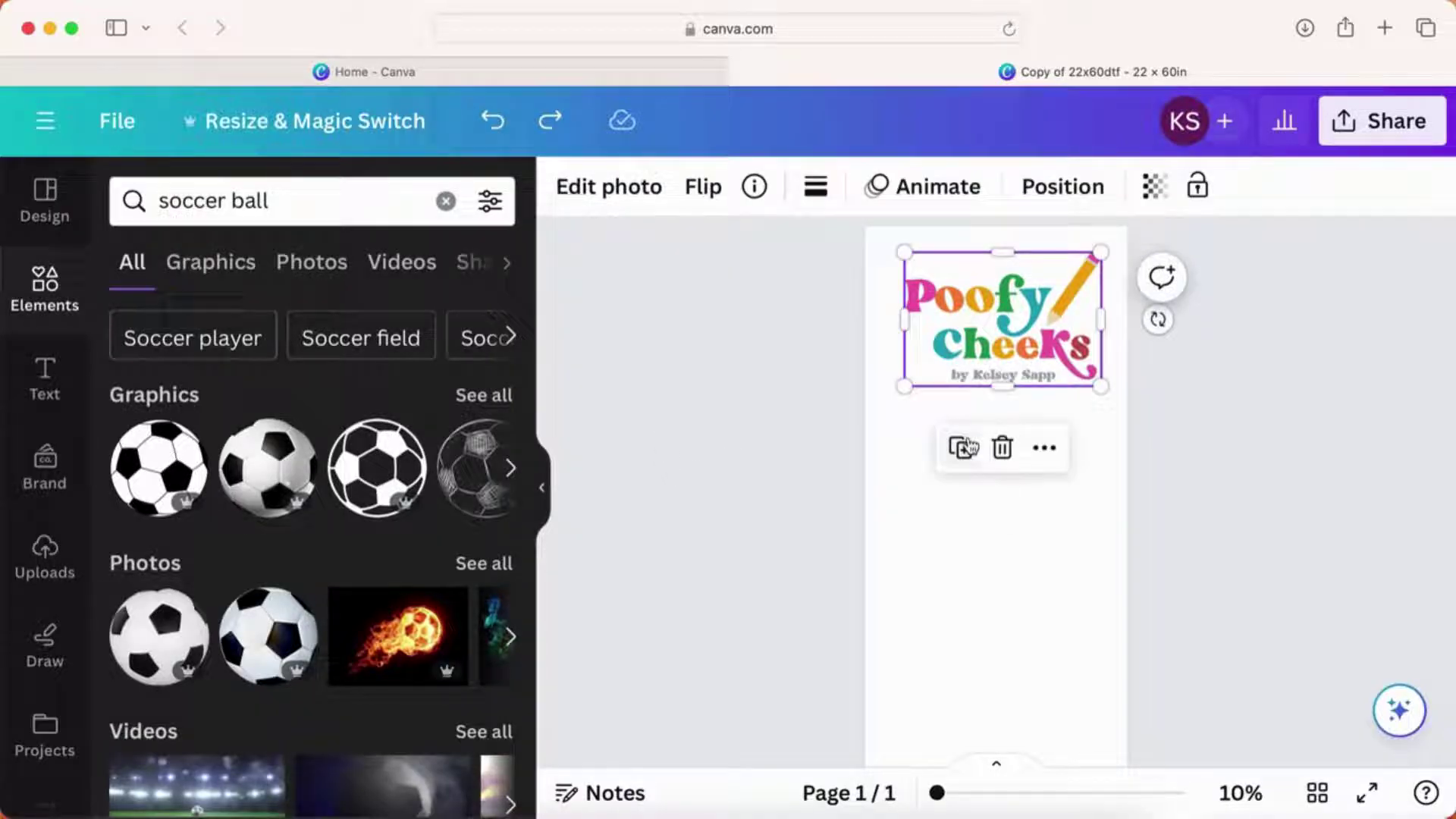
left_click(1002, 446)
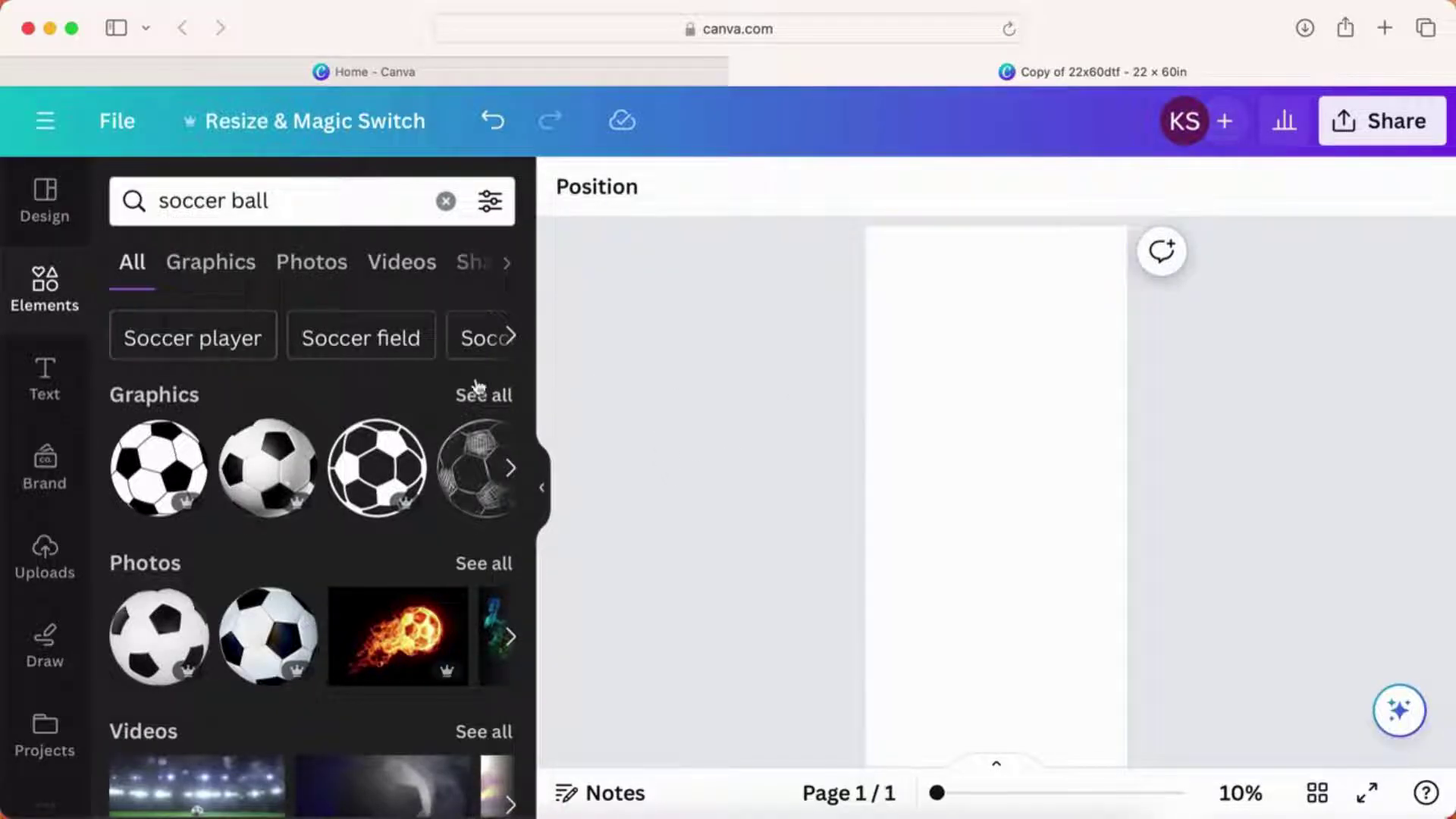
Step: Replace the soccer ball element search with 'summer' and run it
left_click_drag(308, 198, 162, 195)
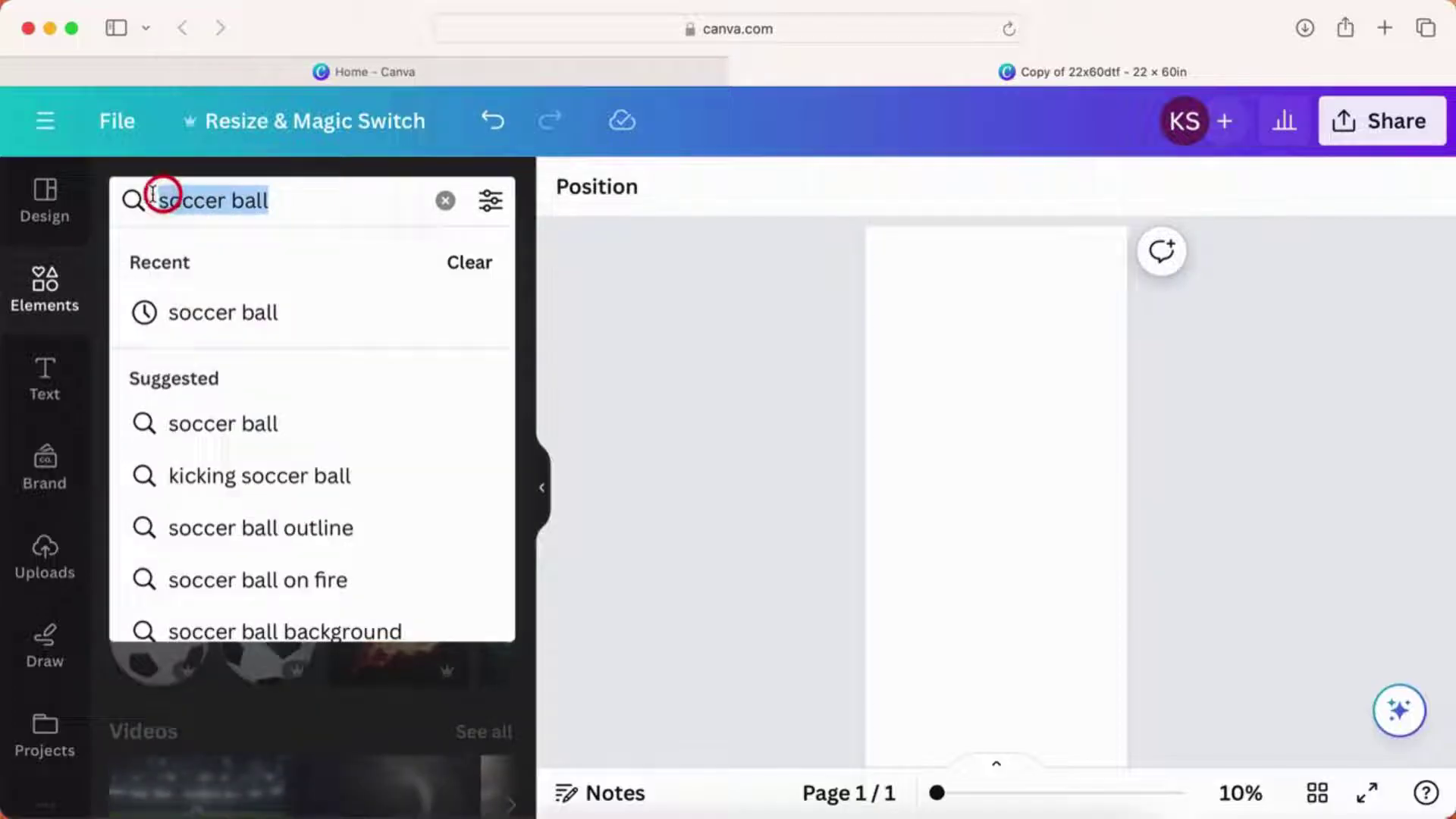
type("summer")
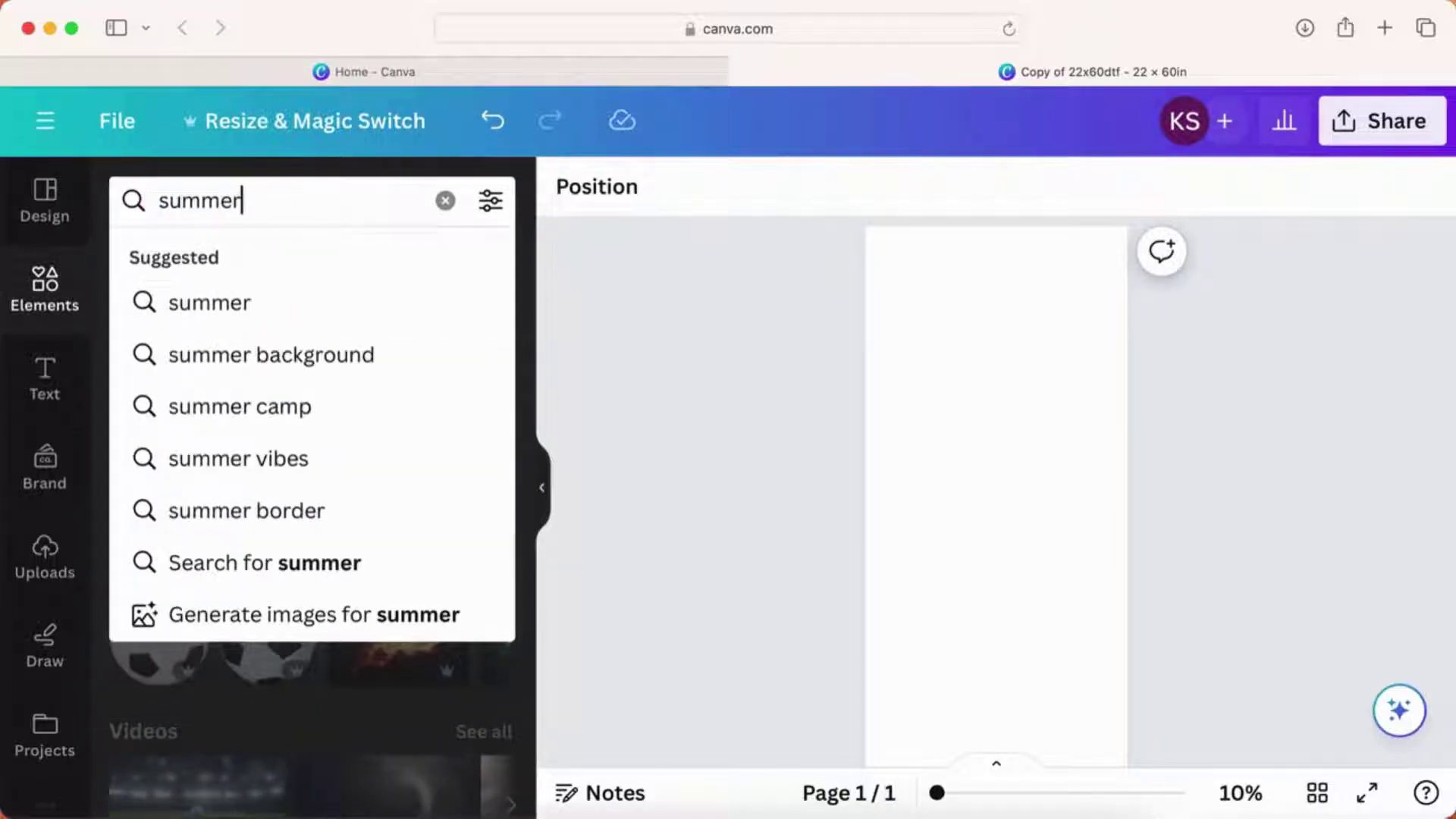
key("Return")
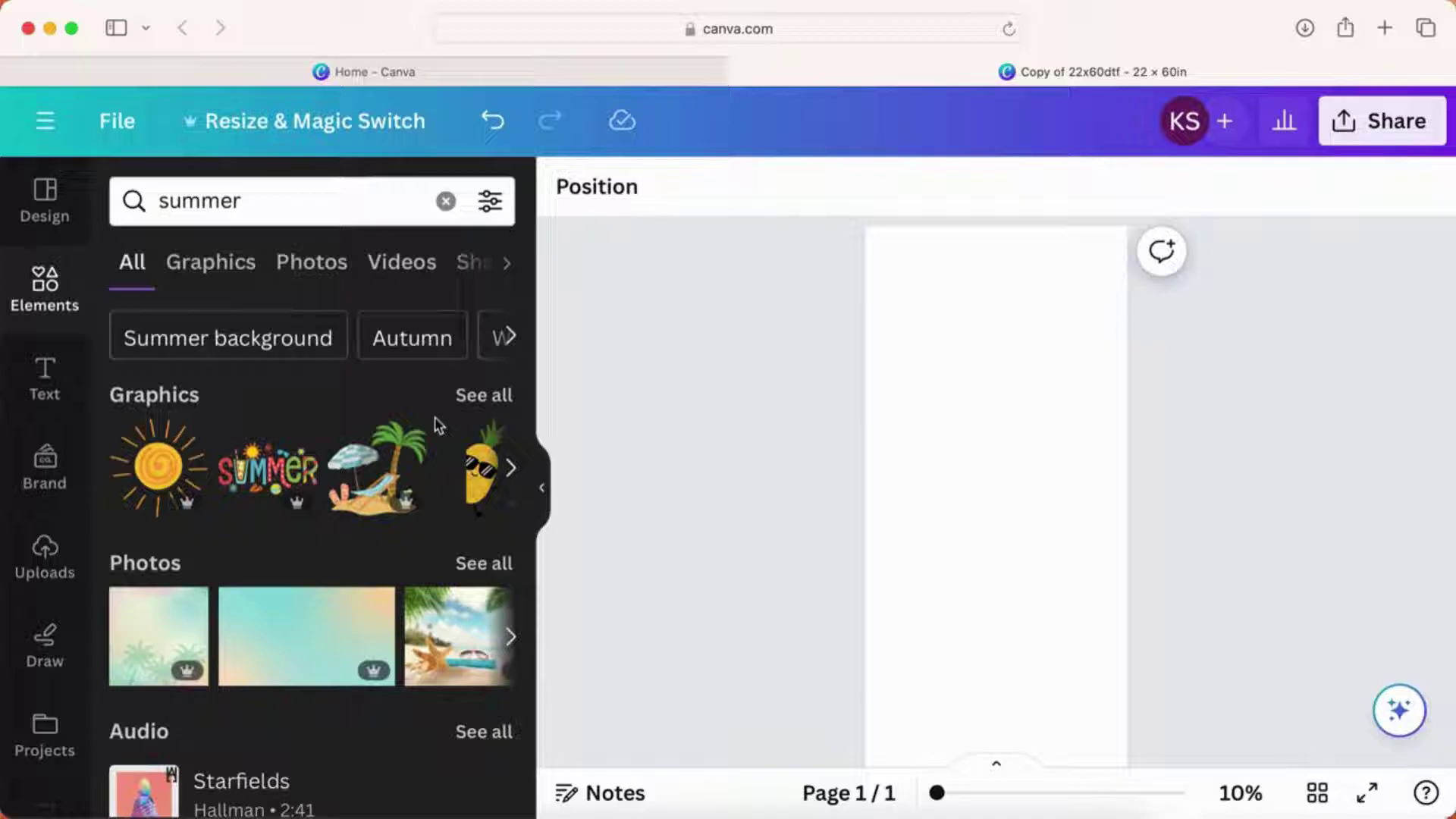
Step: Try the sunglasses pineapple graphic at the top-left, shrink it, then delete it
scroll(396, 487, "right", 3)
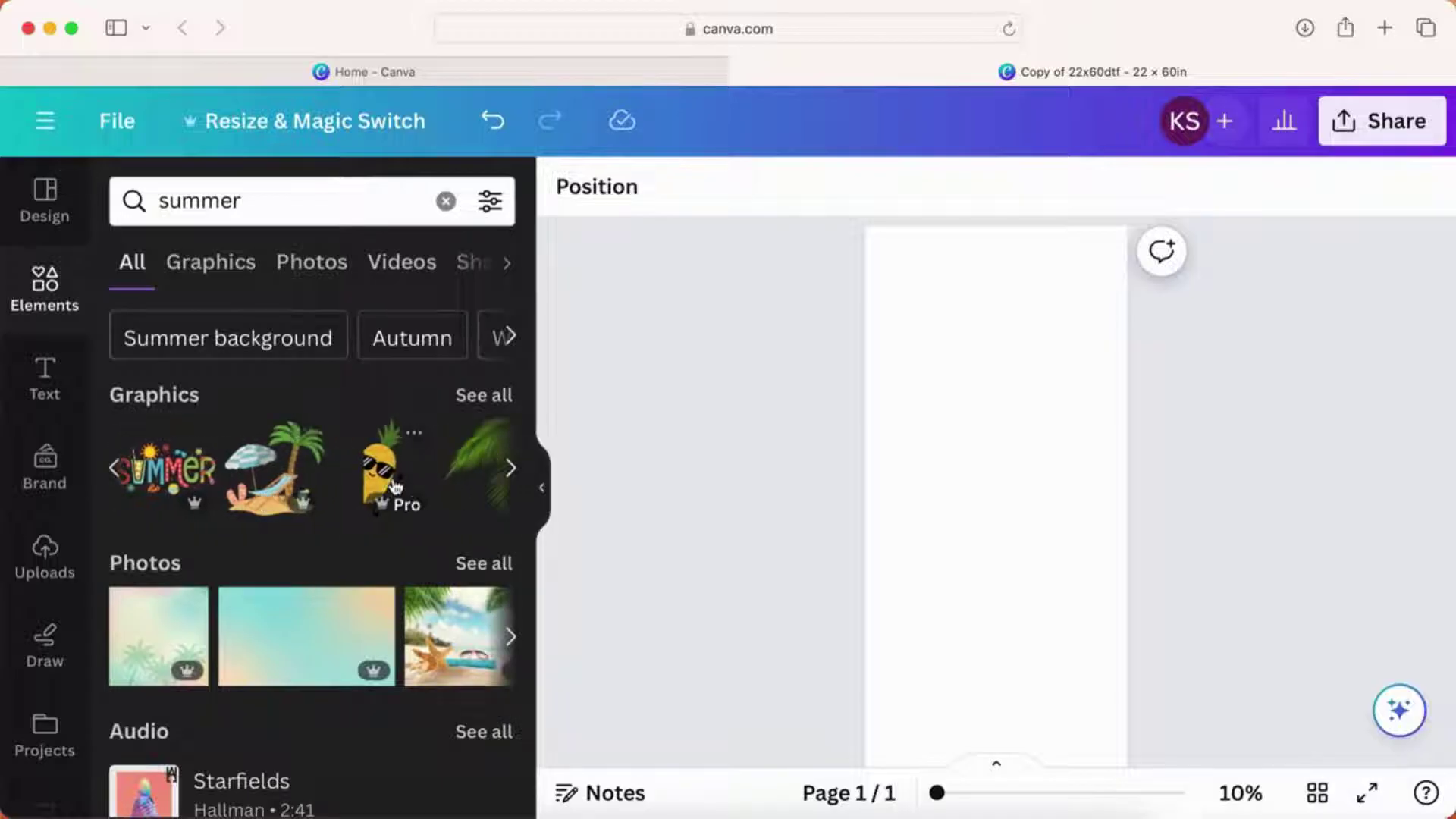
left_click(386, 475)
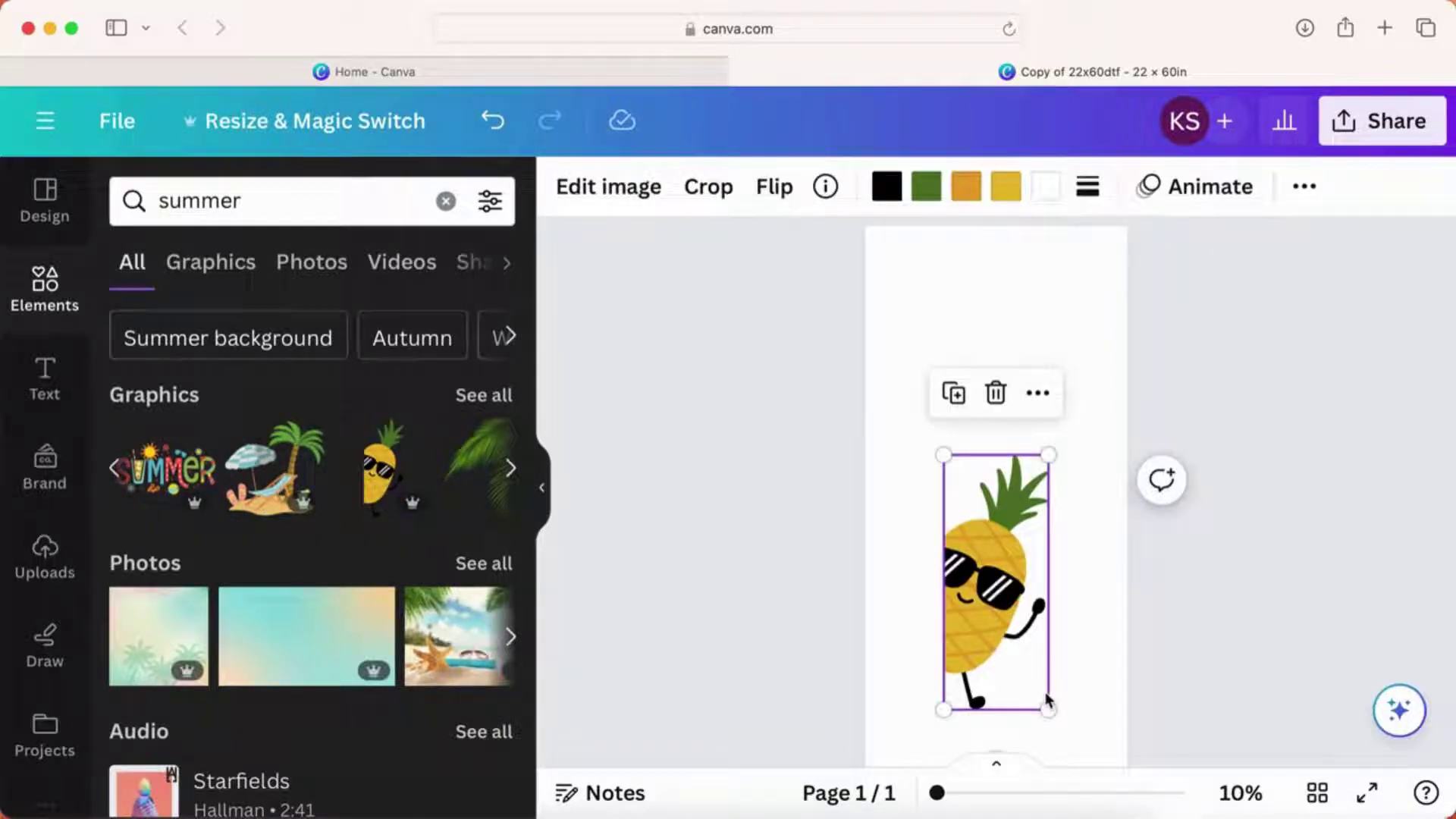
left_click_drag(983, 606, 918, 387)
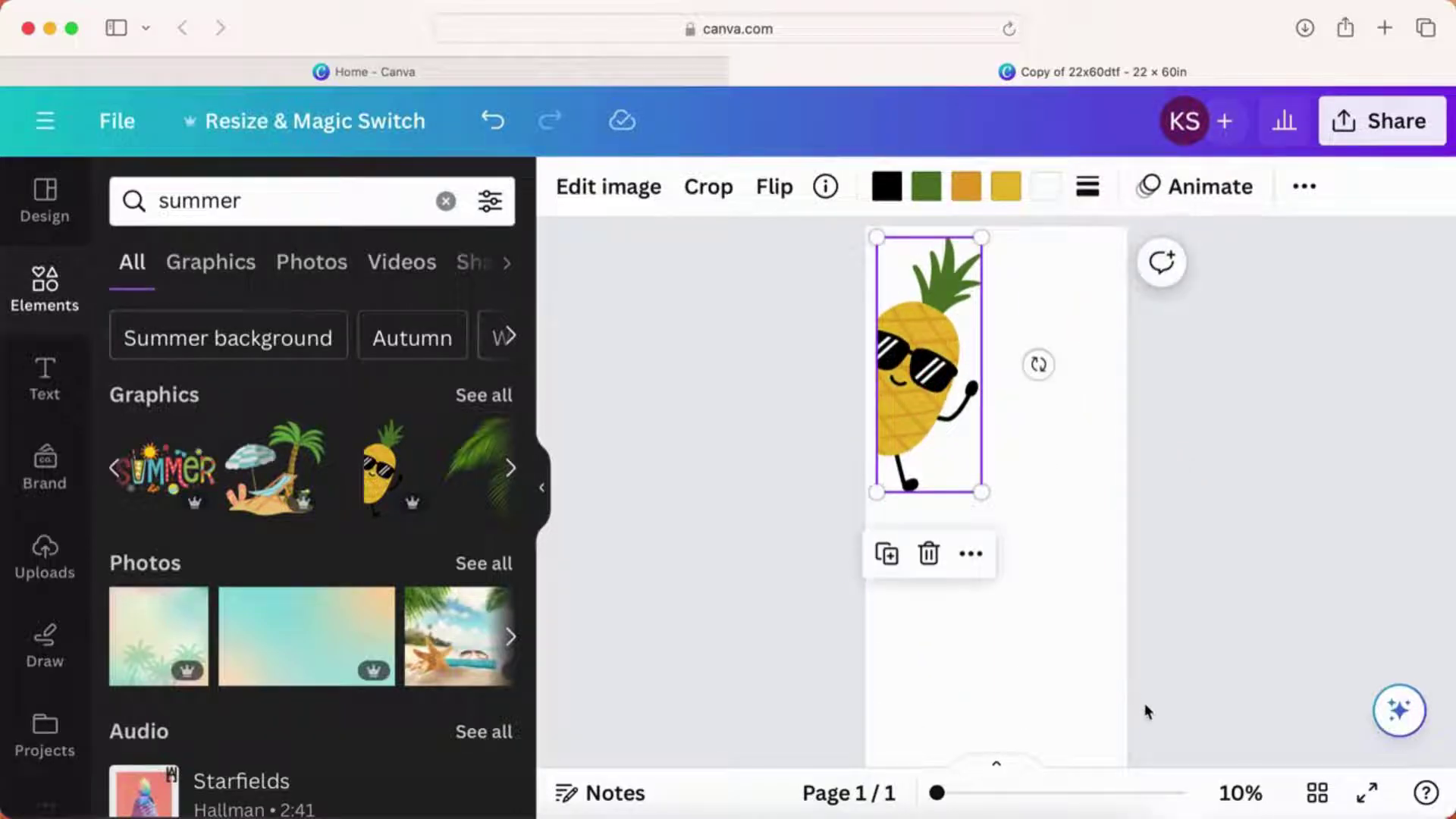
left_click_drag(983, 493, 956, 437)
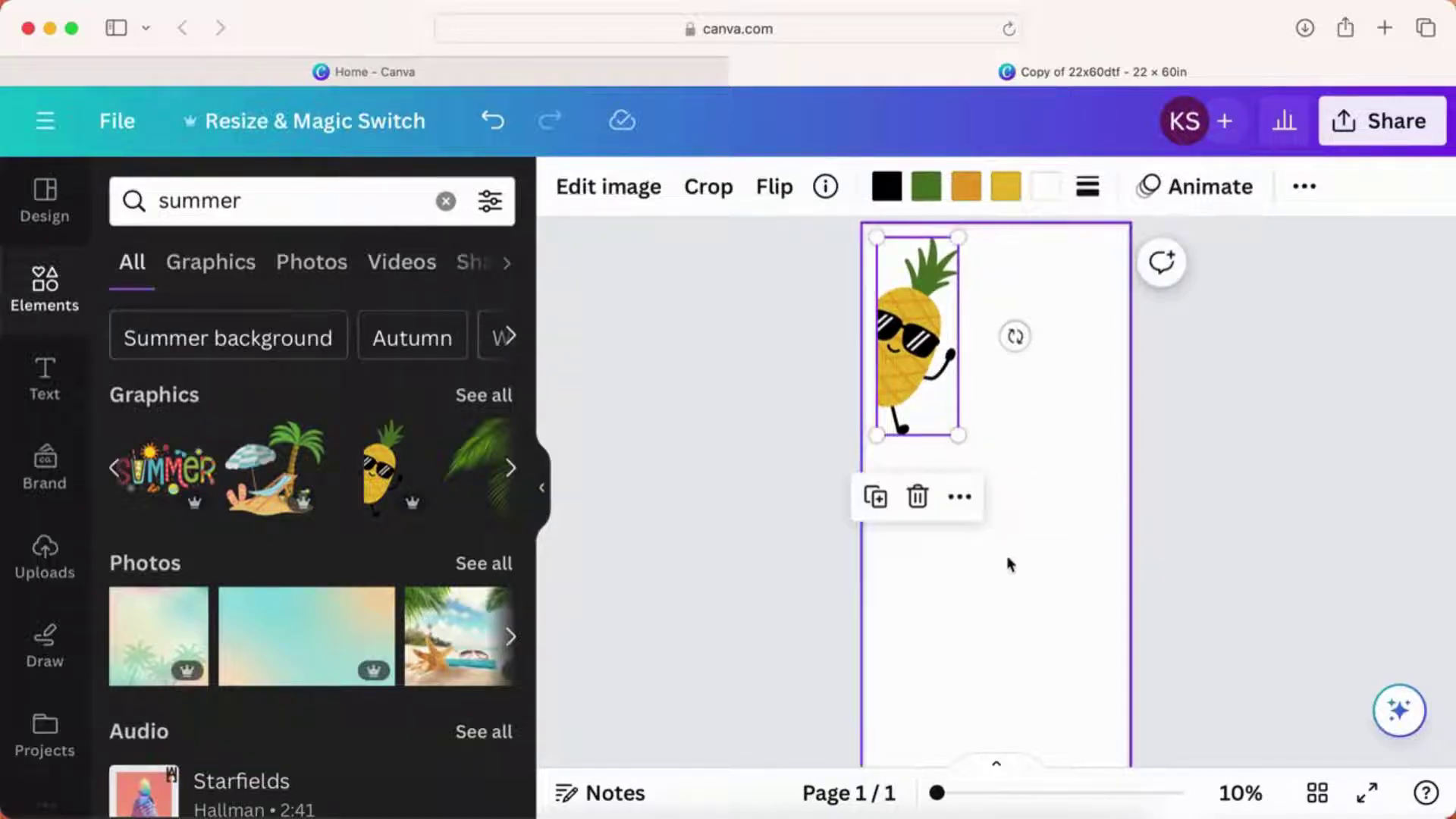
left_click(919, 497)
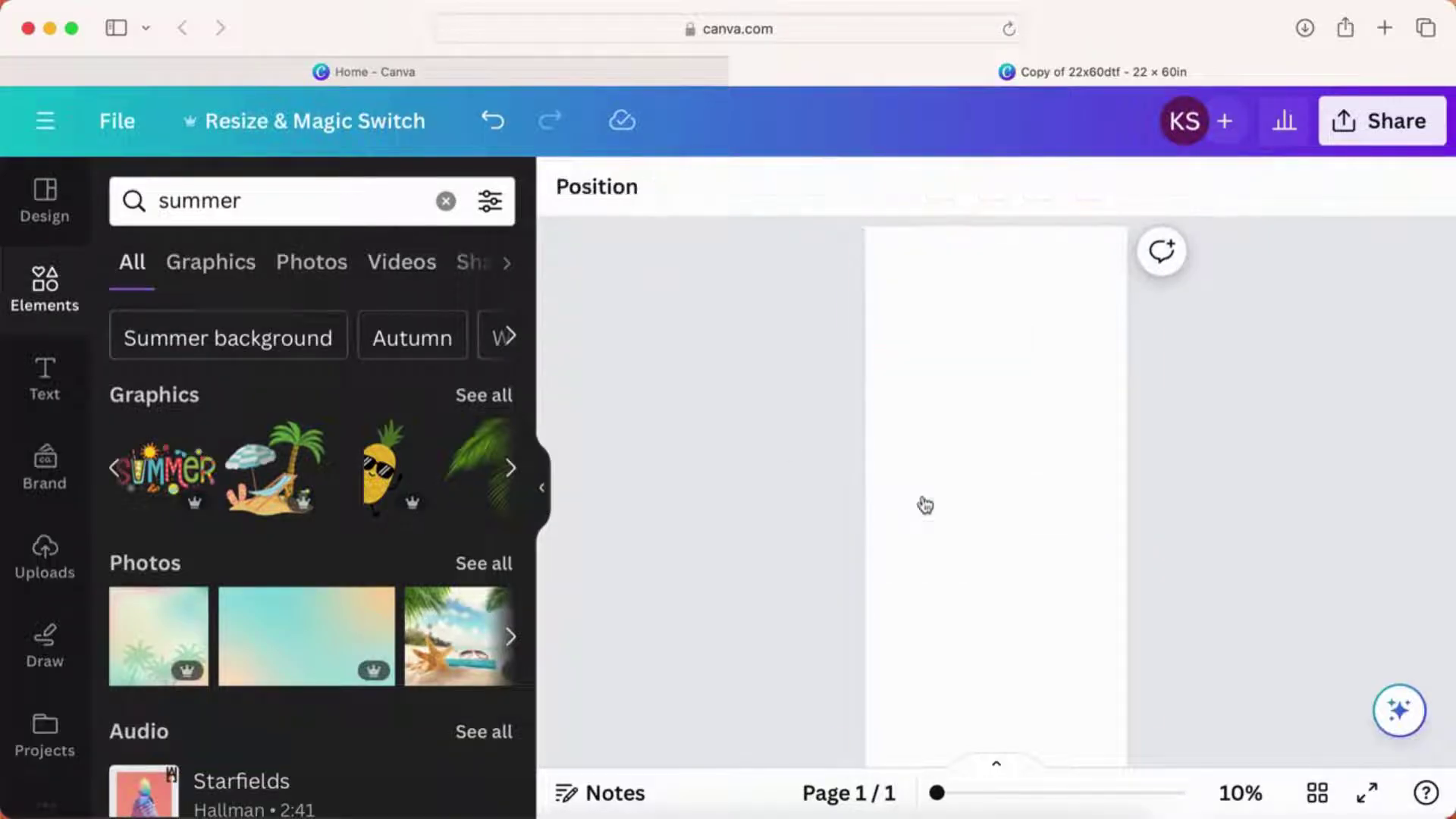
Step: Add the Bless your Heart upload, shrink it to 10.9 by 14.6, and place it top-left
left_click(46, 552)
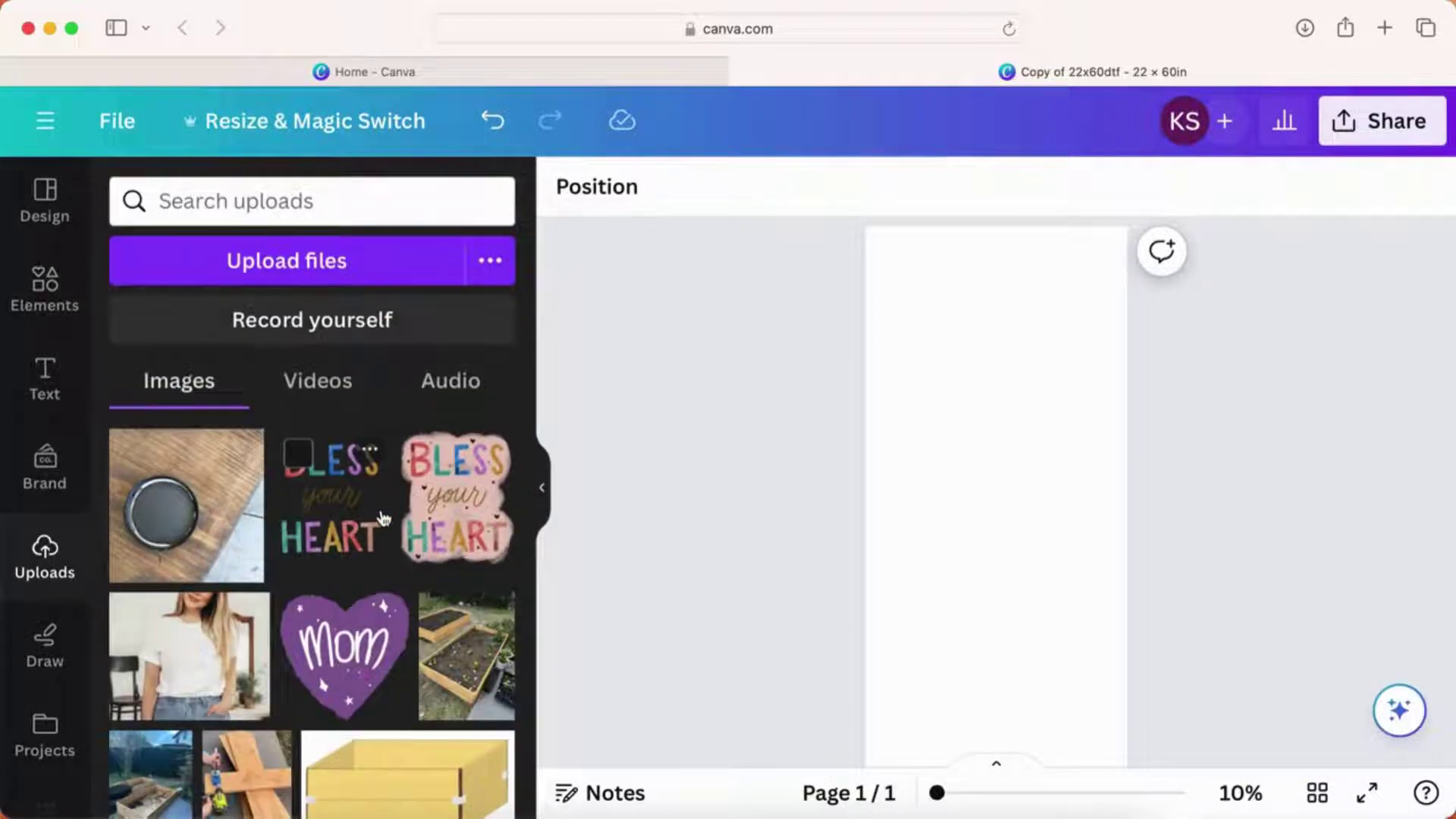
left_click(383, 518)
left_click(980, 523)
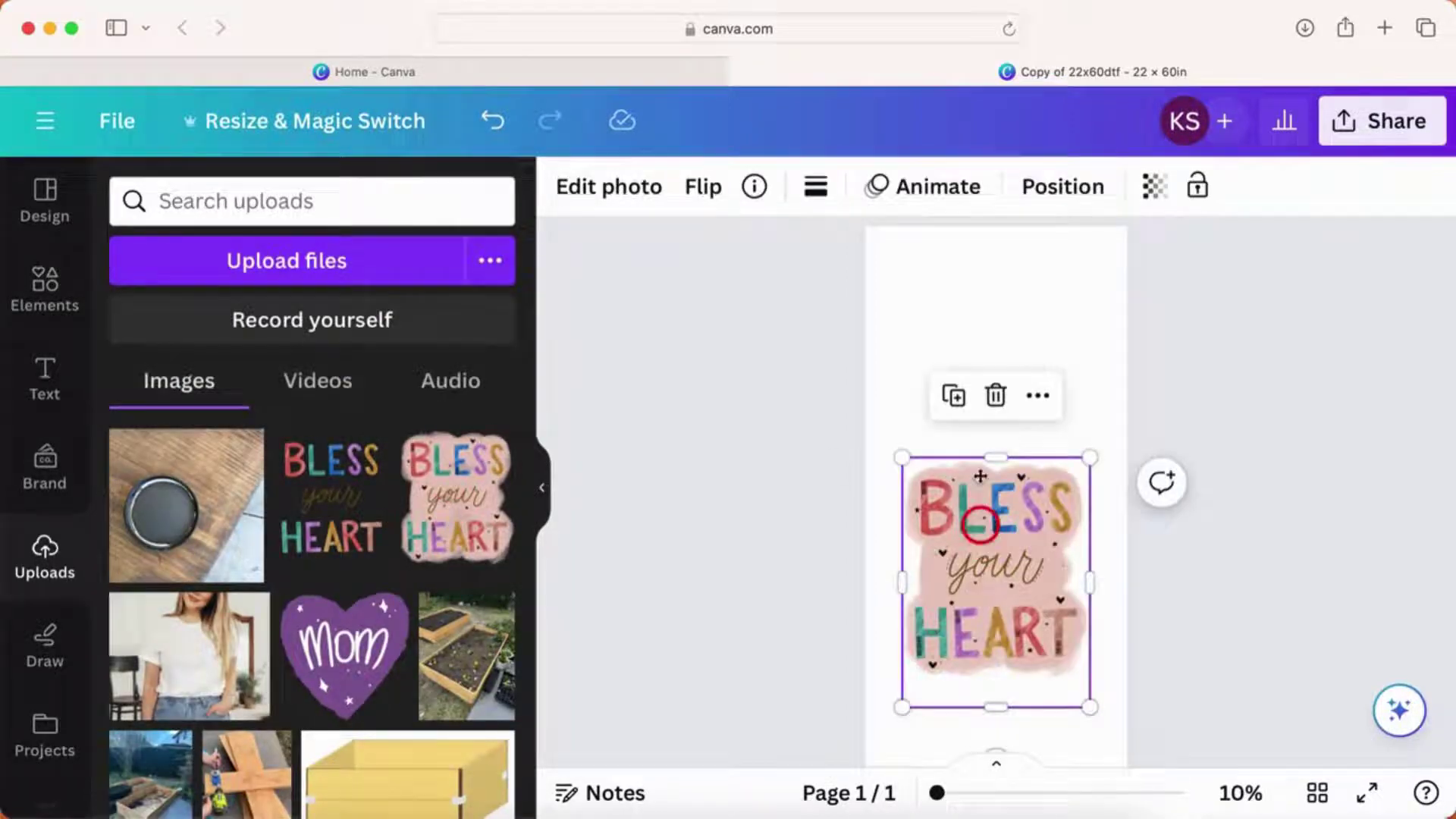
left_click_drag(980, 524, 959, 326)
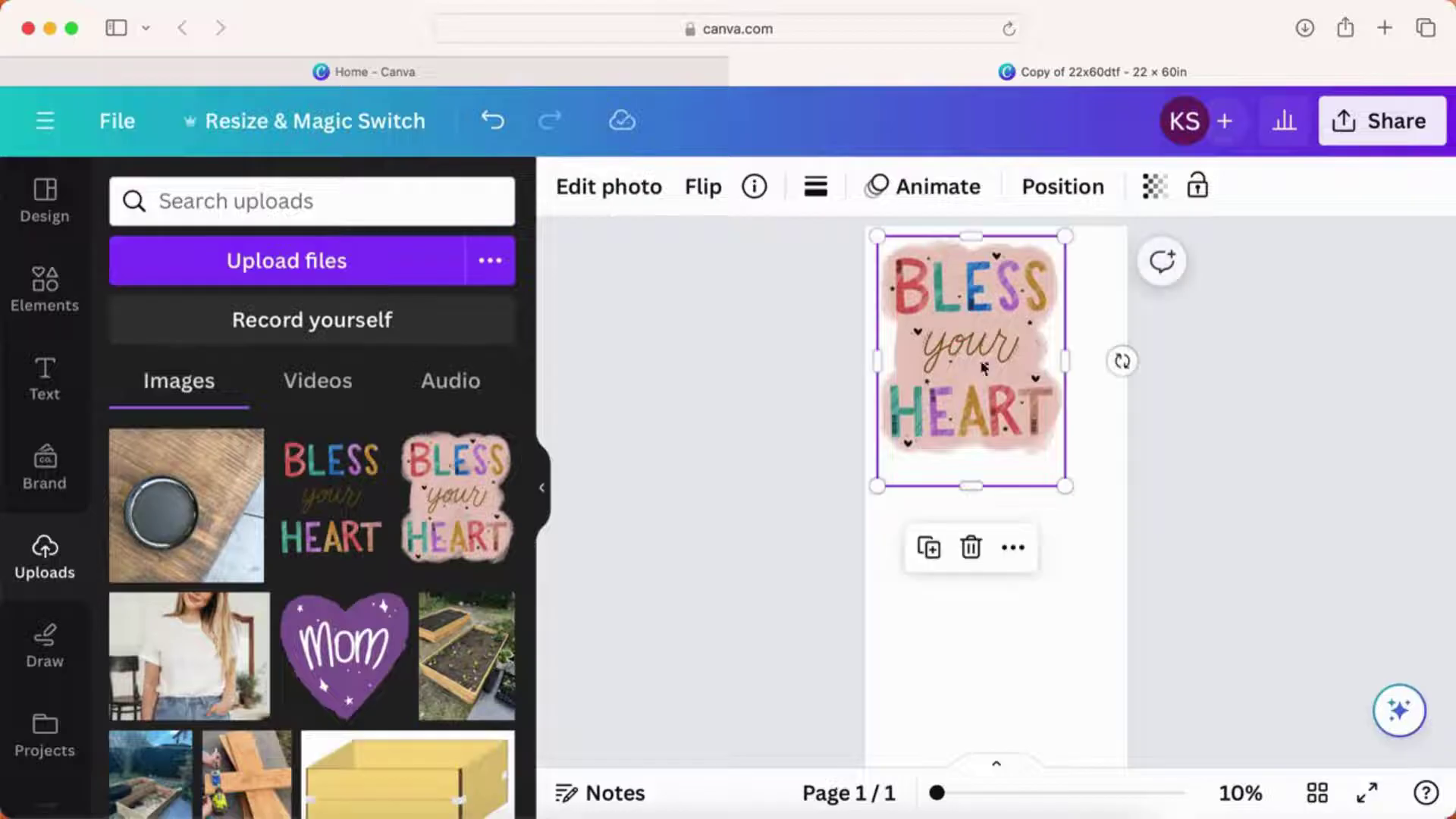
left_click_drag(1065, 485, 994, 421)
left_click_drag(960, 344, 949, 335)
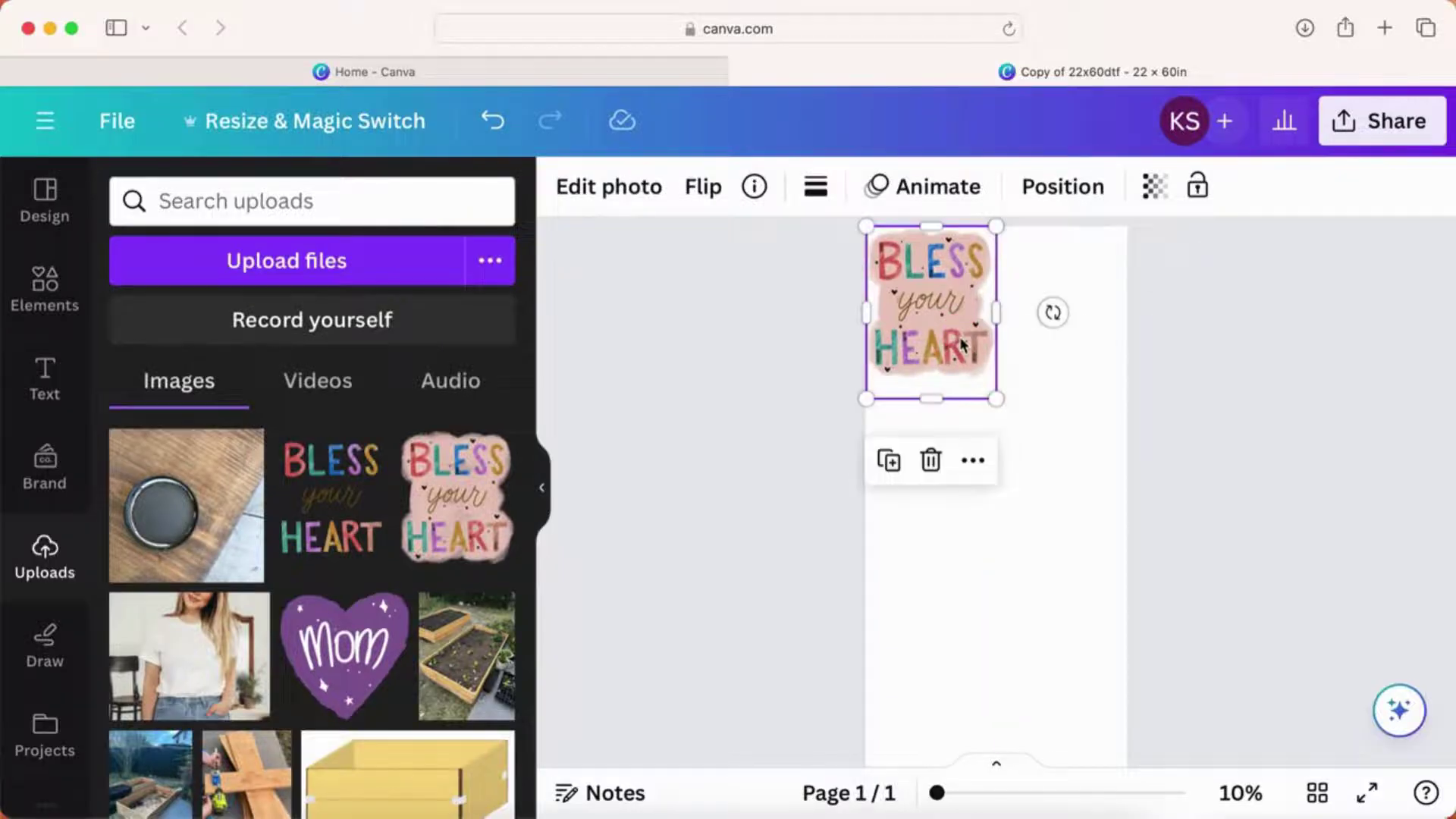
Step: Duplicate it beside itself, then duplicate the pair into two more rows below
left_click(892, 464)
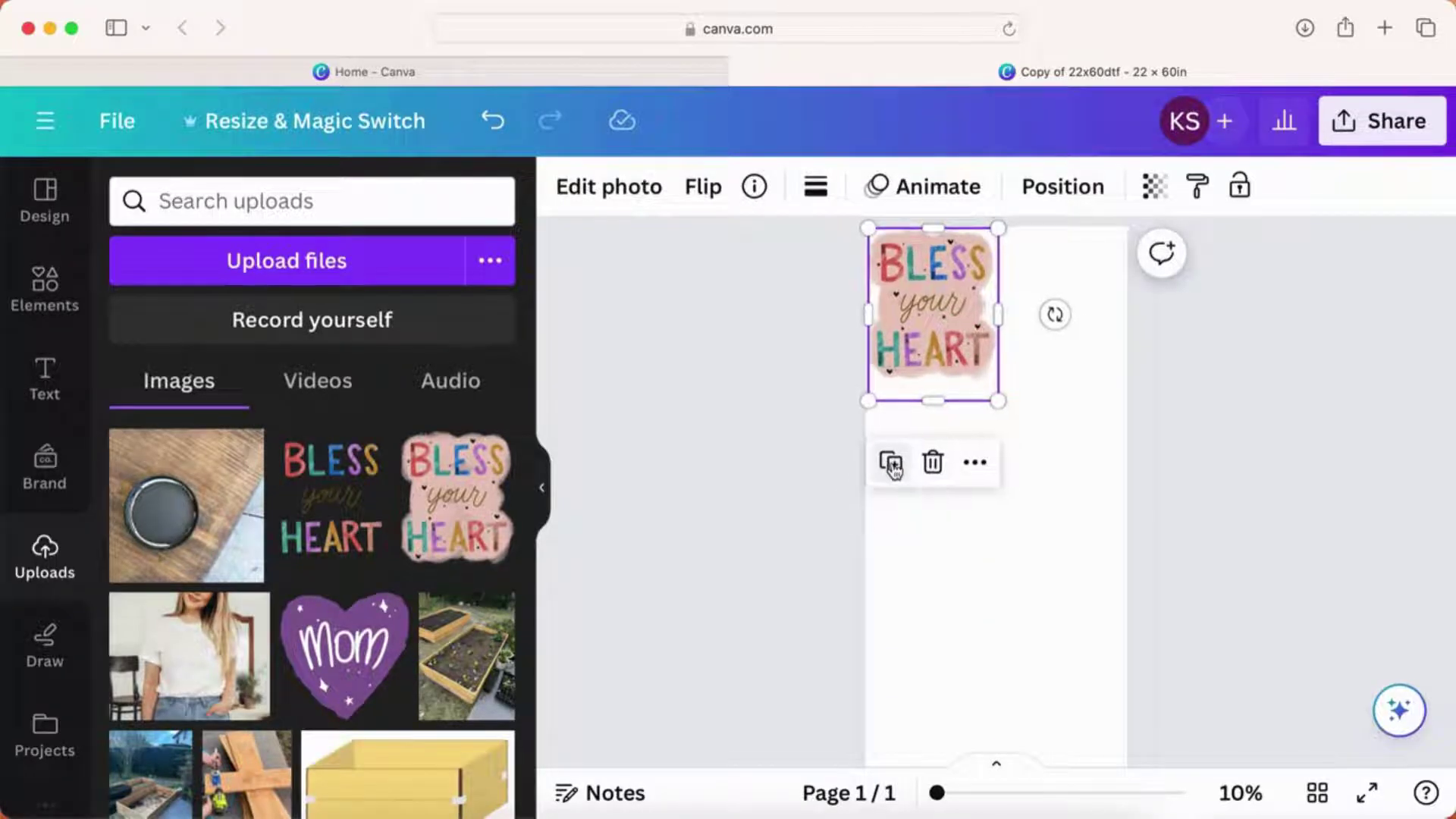
left_click_drag(934, 328, 1056, 323)
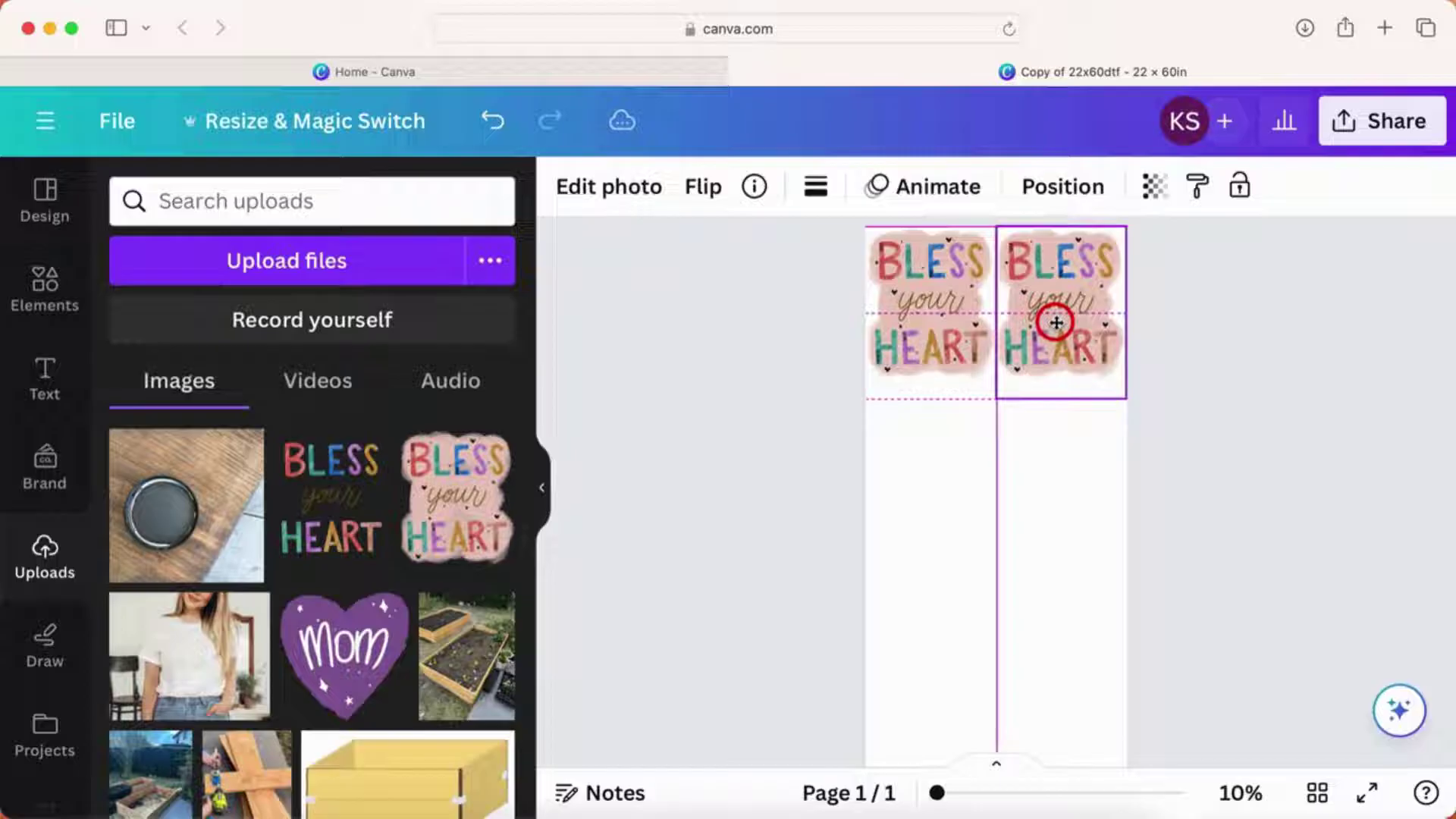
left_click(1018, 484)
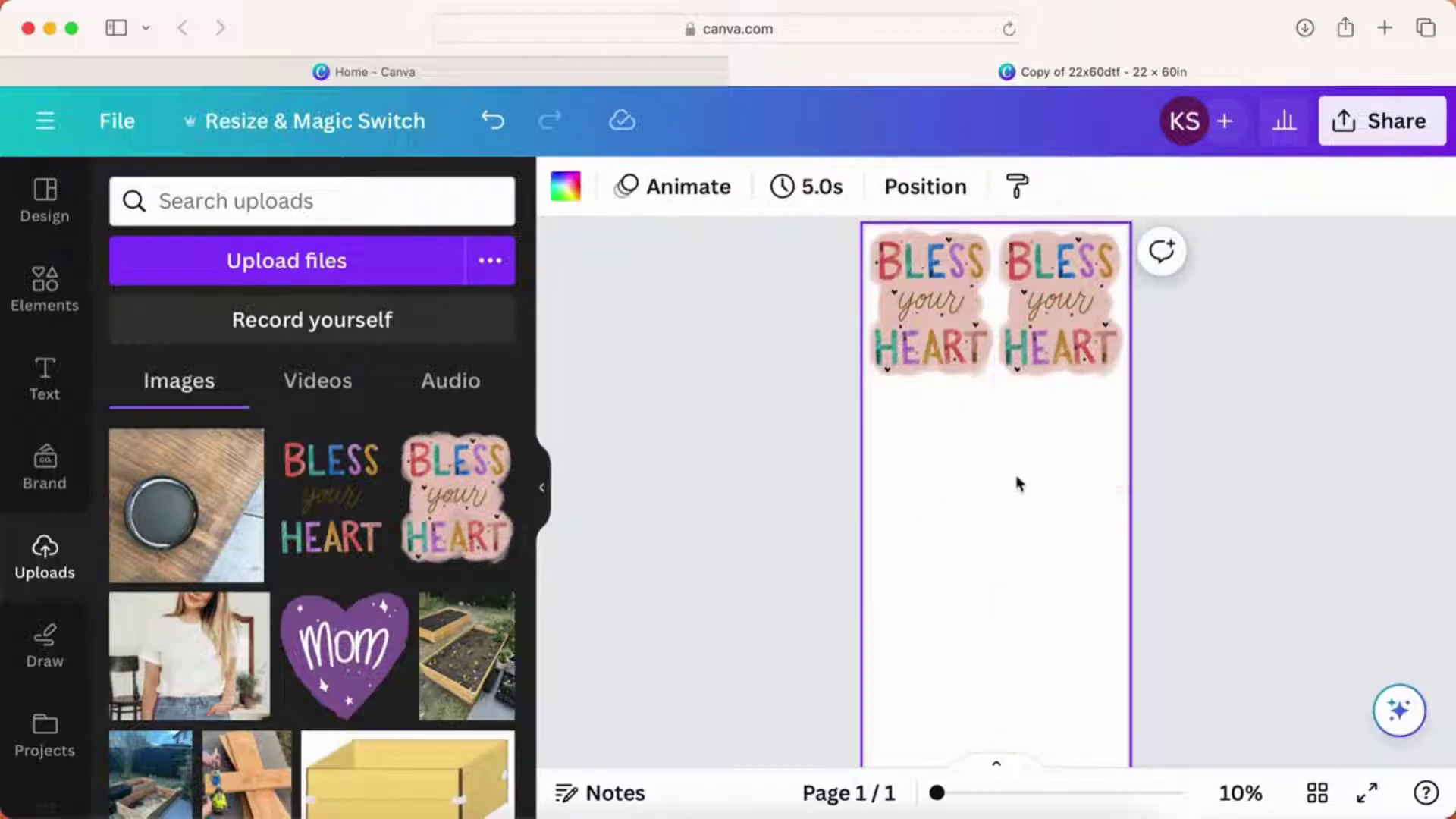
left_click_drag(1079, 426, 955, 460)
left_click(995, 461)
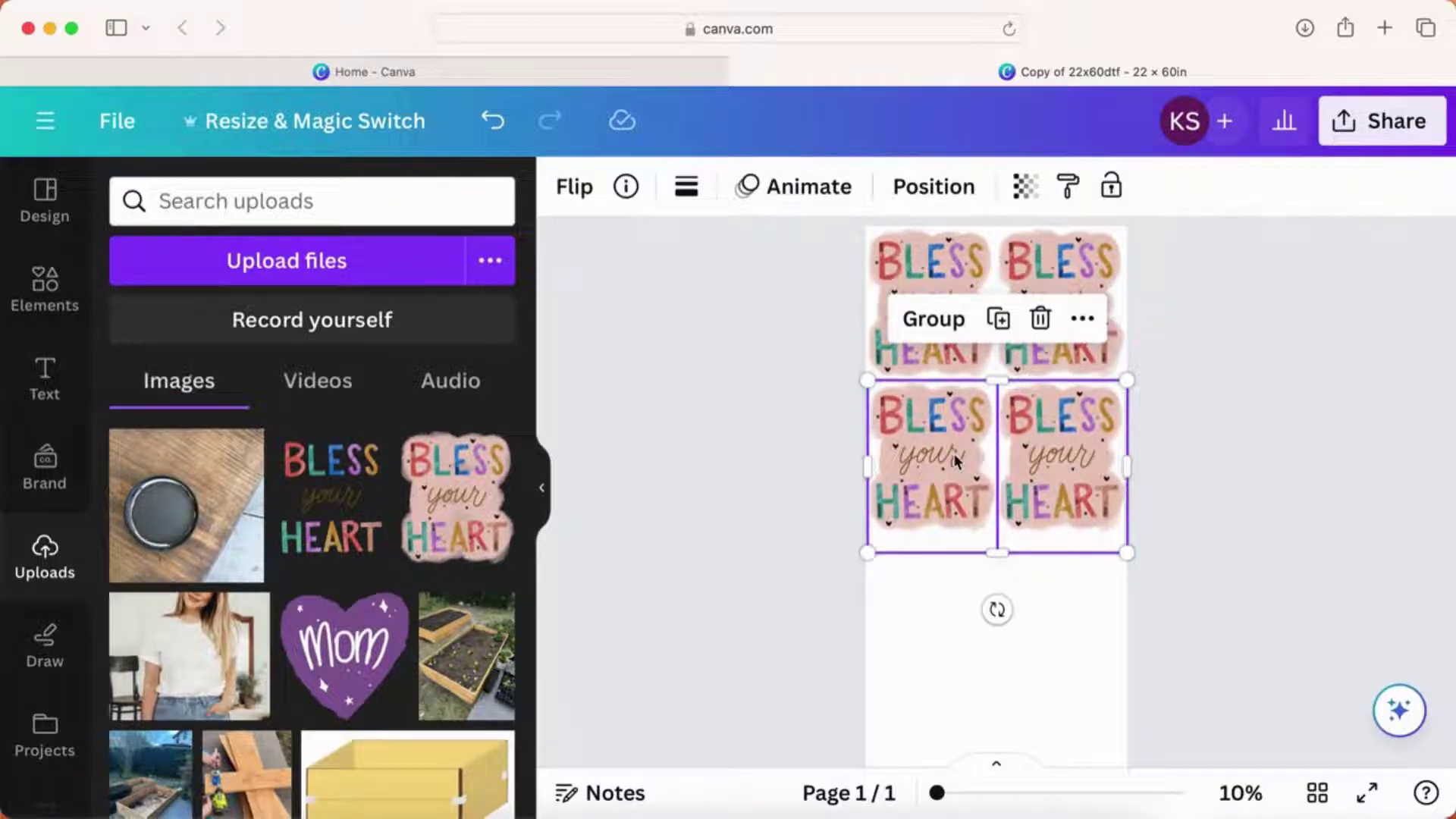
left_click(998, 318)
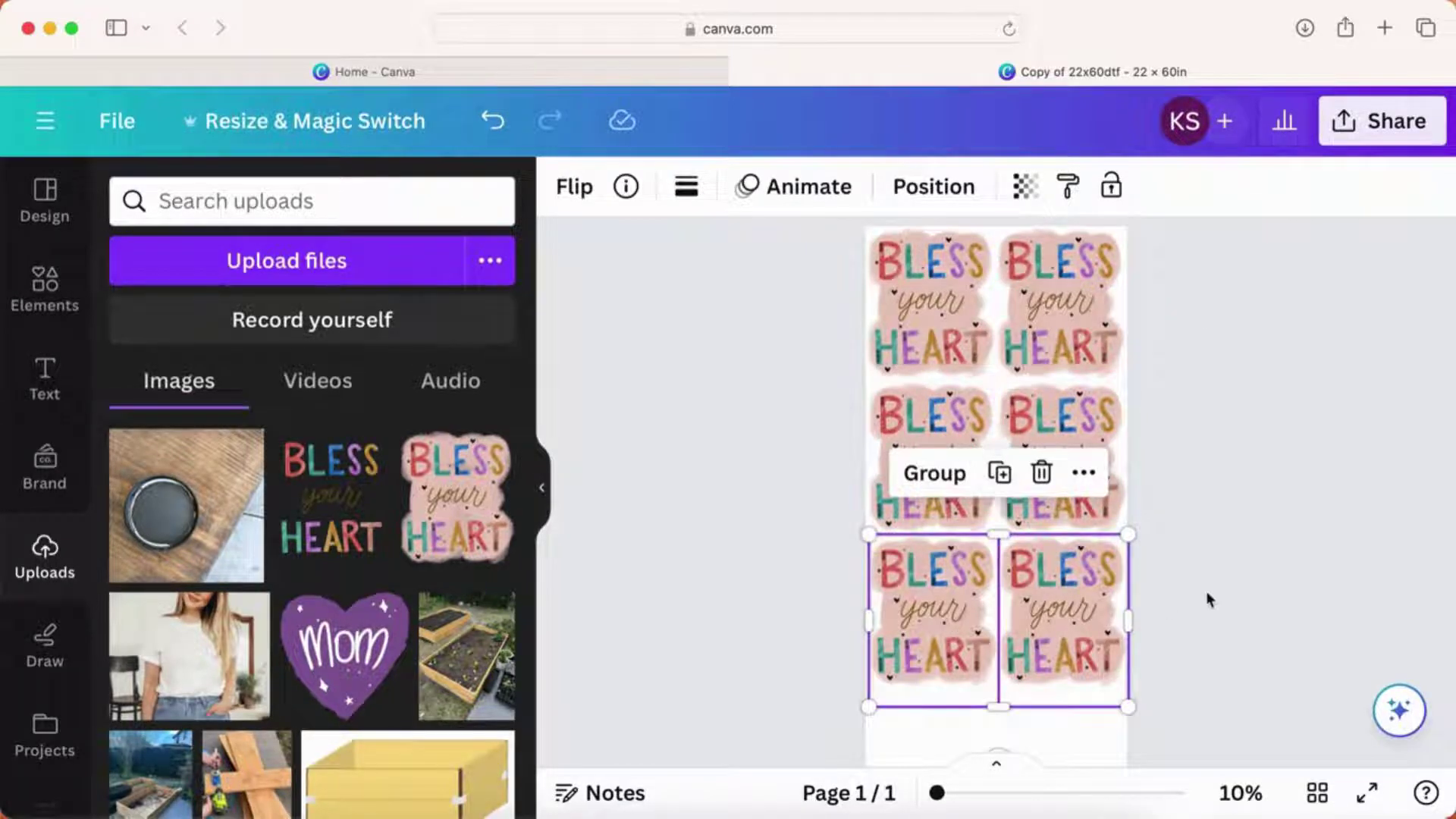
Step: Add the sheriff star upload and move it below the Bless Your Heart stickers
left_click(1177, 455)
scroll(1177, 454, "down", 5)
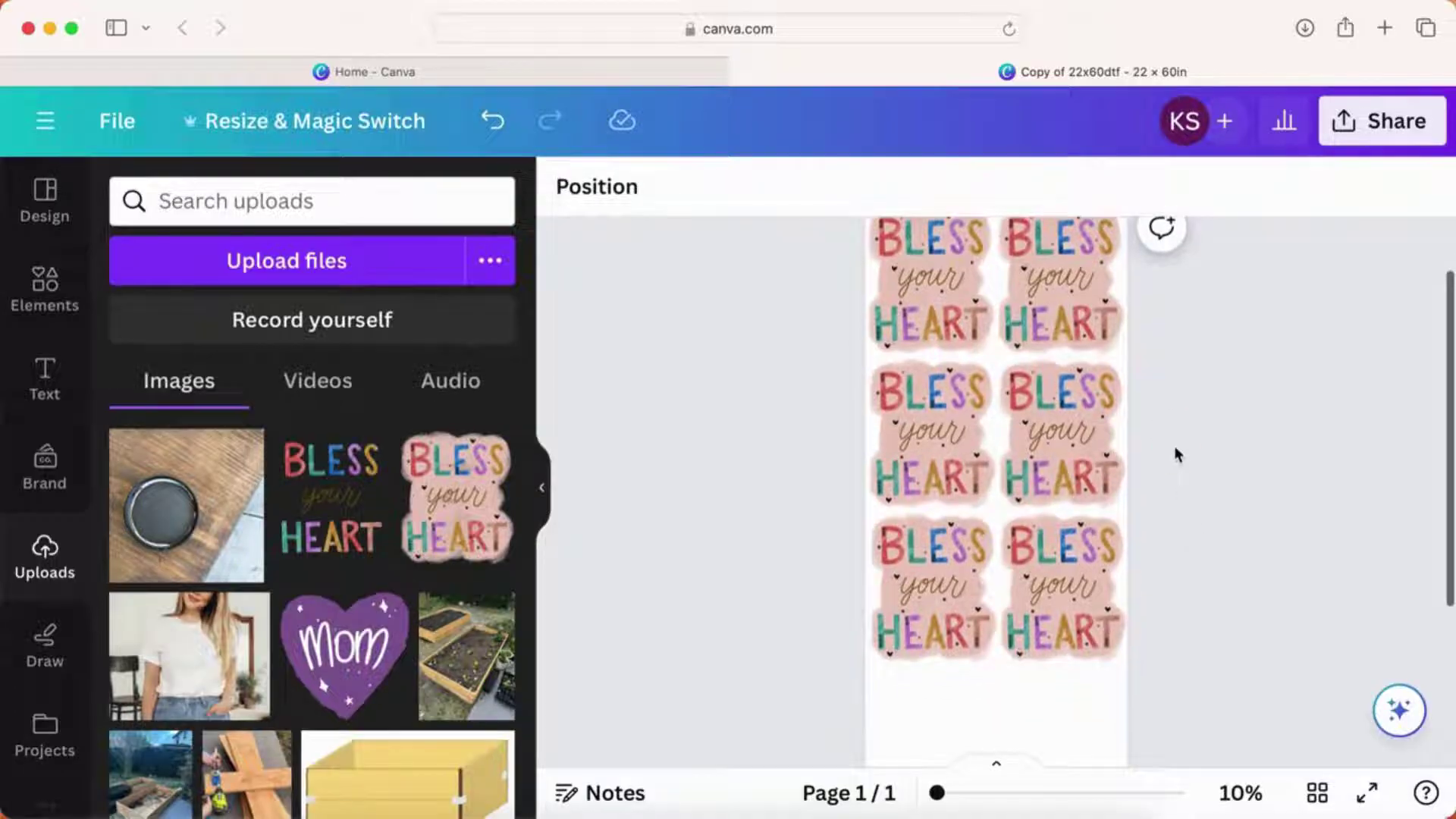
scroll(1174, 455, "down", 1)
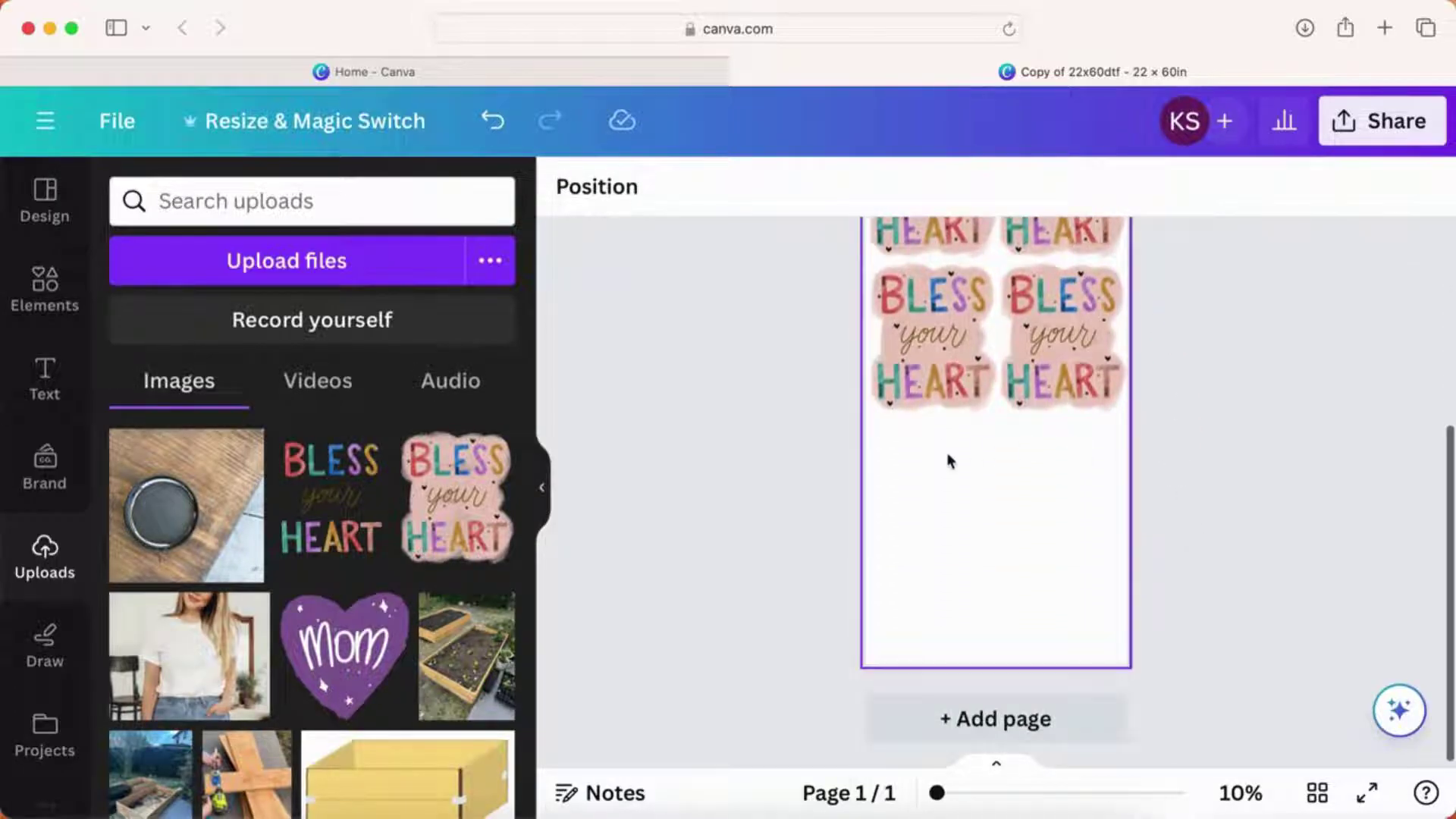
scroll(284, 645, "down", 15)
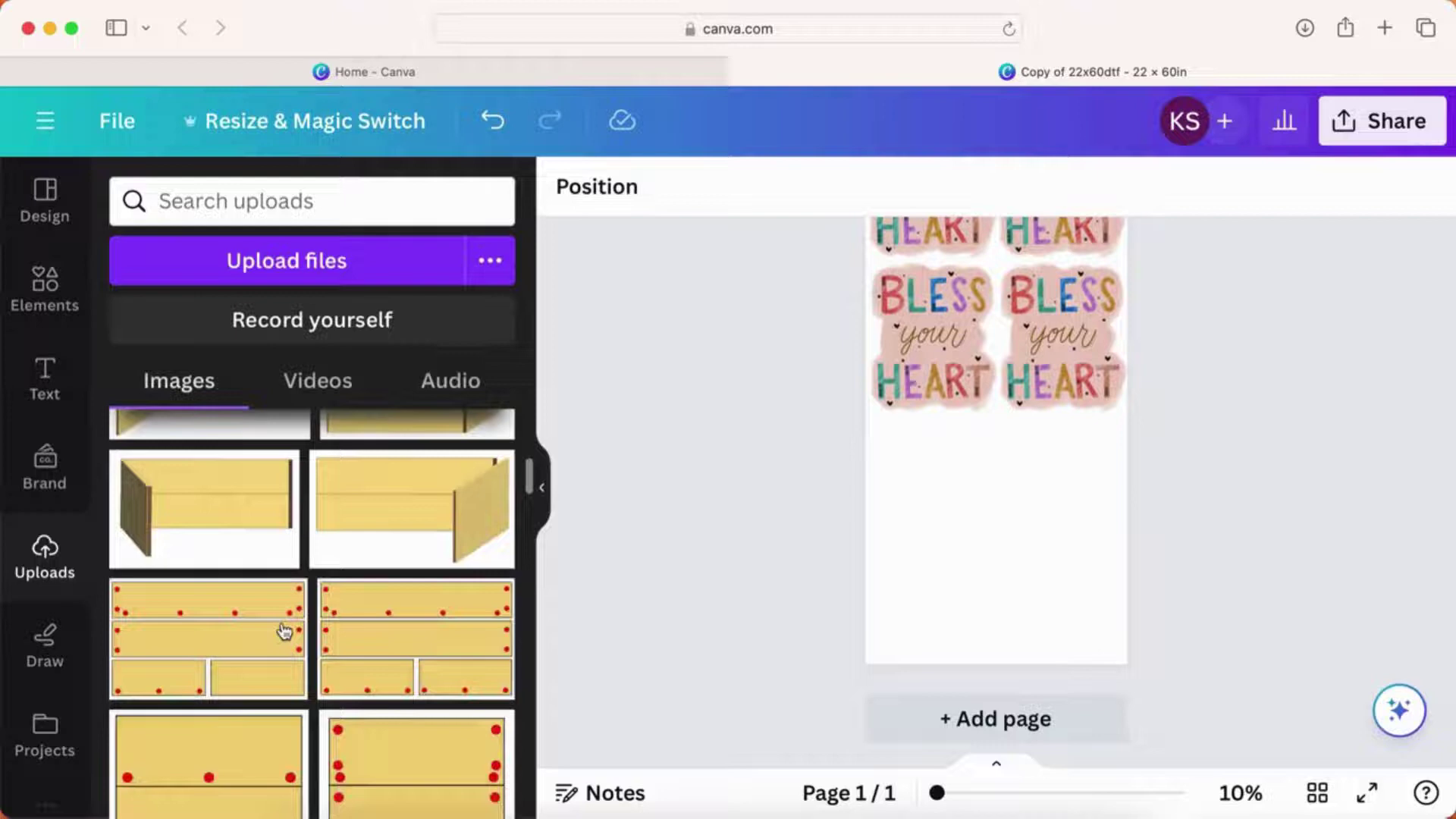
scroll(283, 630, "up", 2)
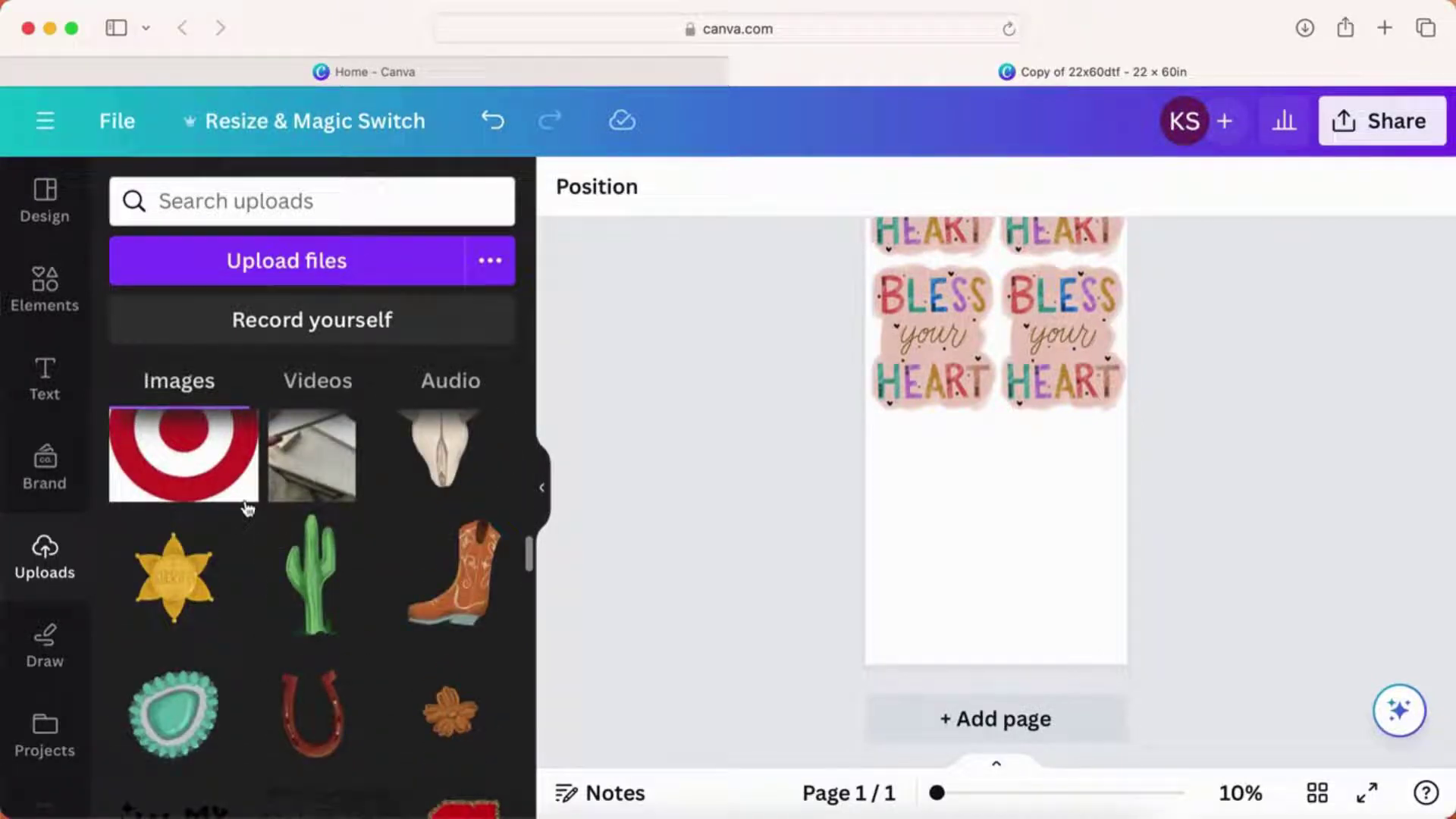
scroll(245, 536, "up", 1)
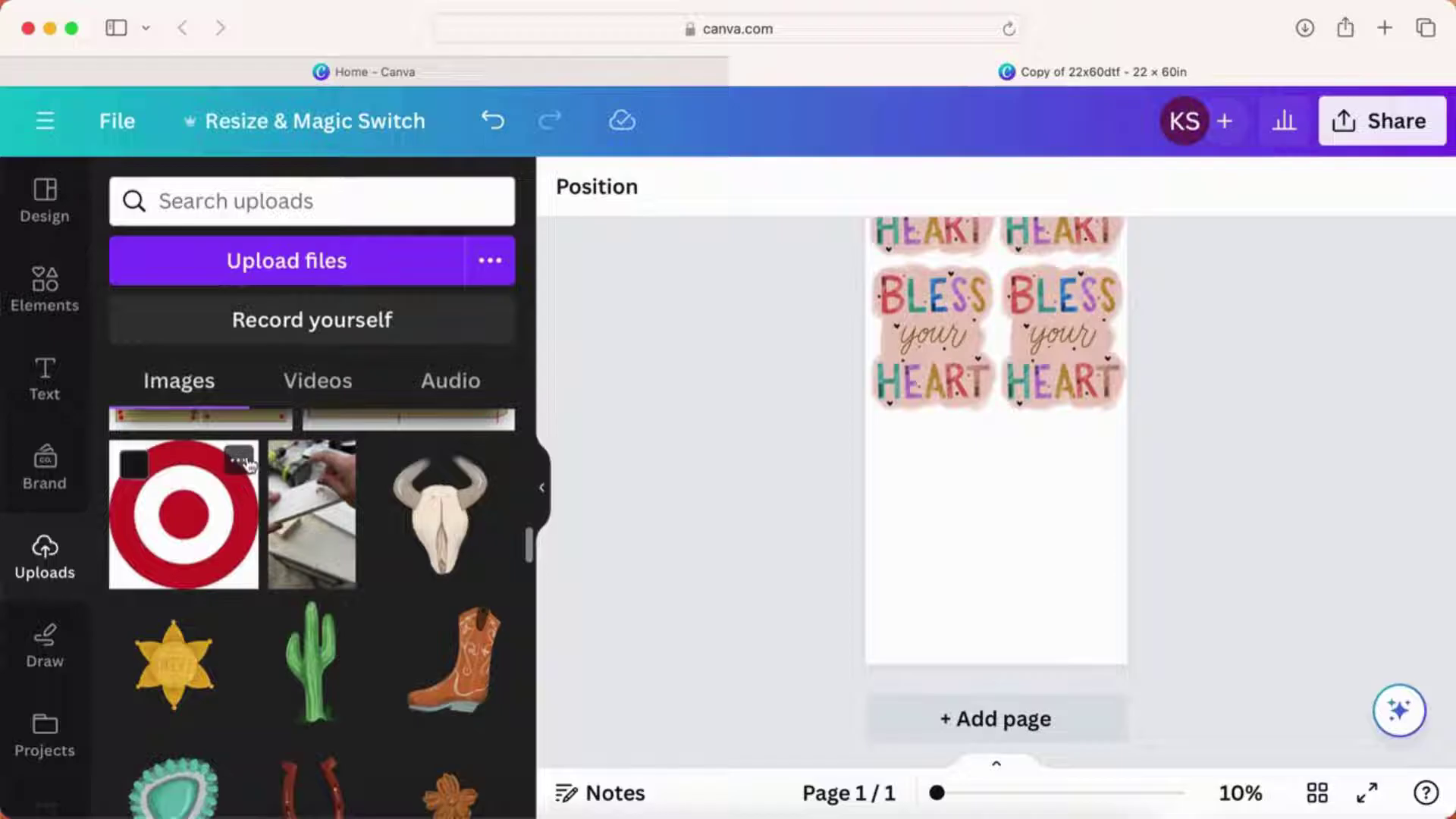
mouse_move(261, 613)
scroll(386, 678, "down", 1)
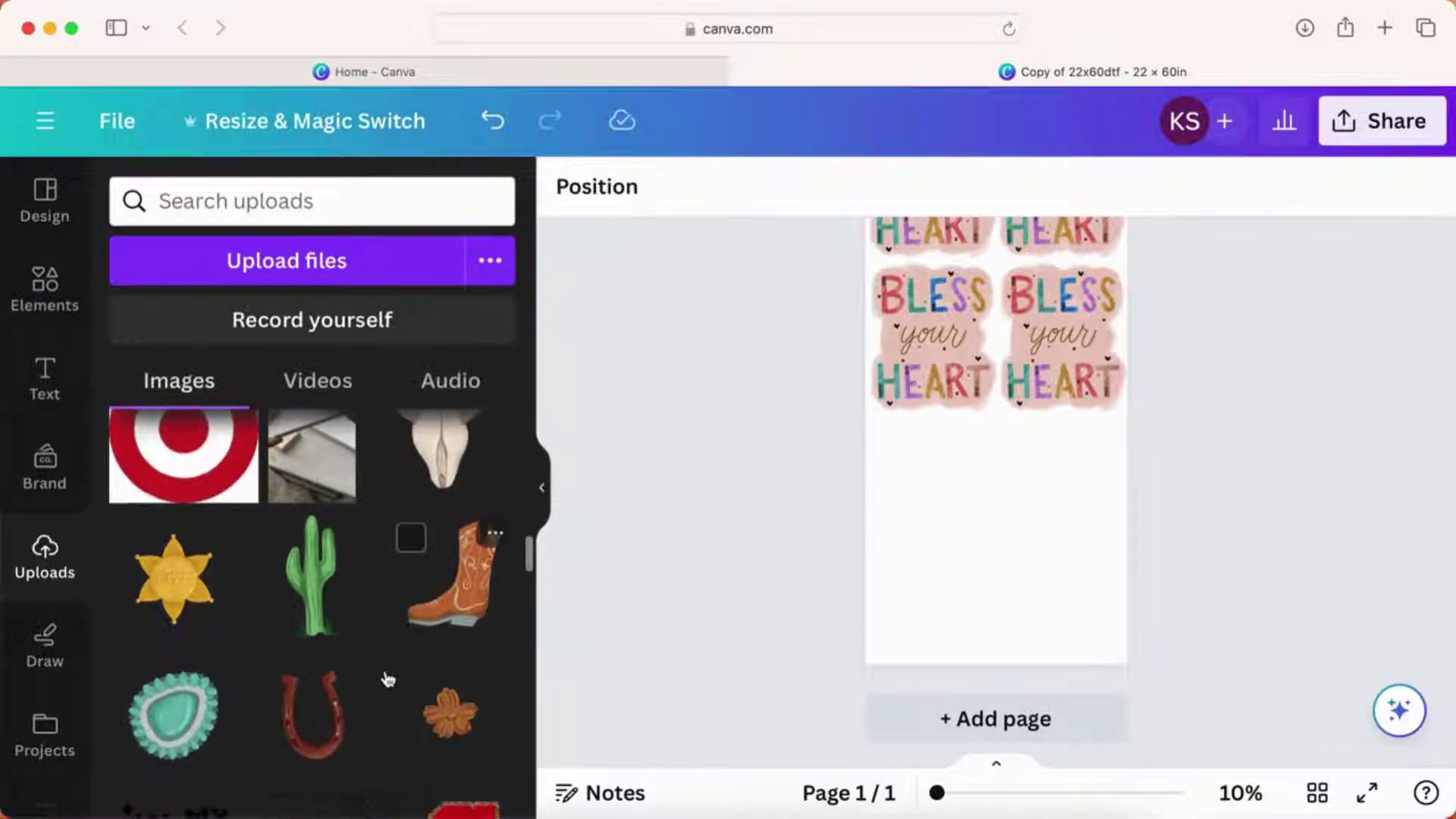
left_click(184, 586)
left_click_drag(998, 302, 941, 476)
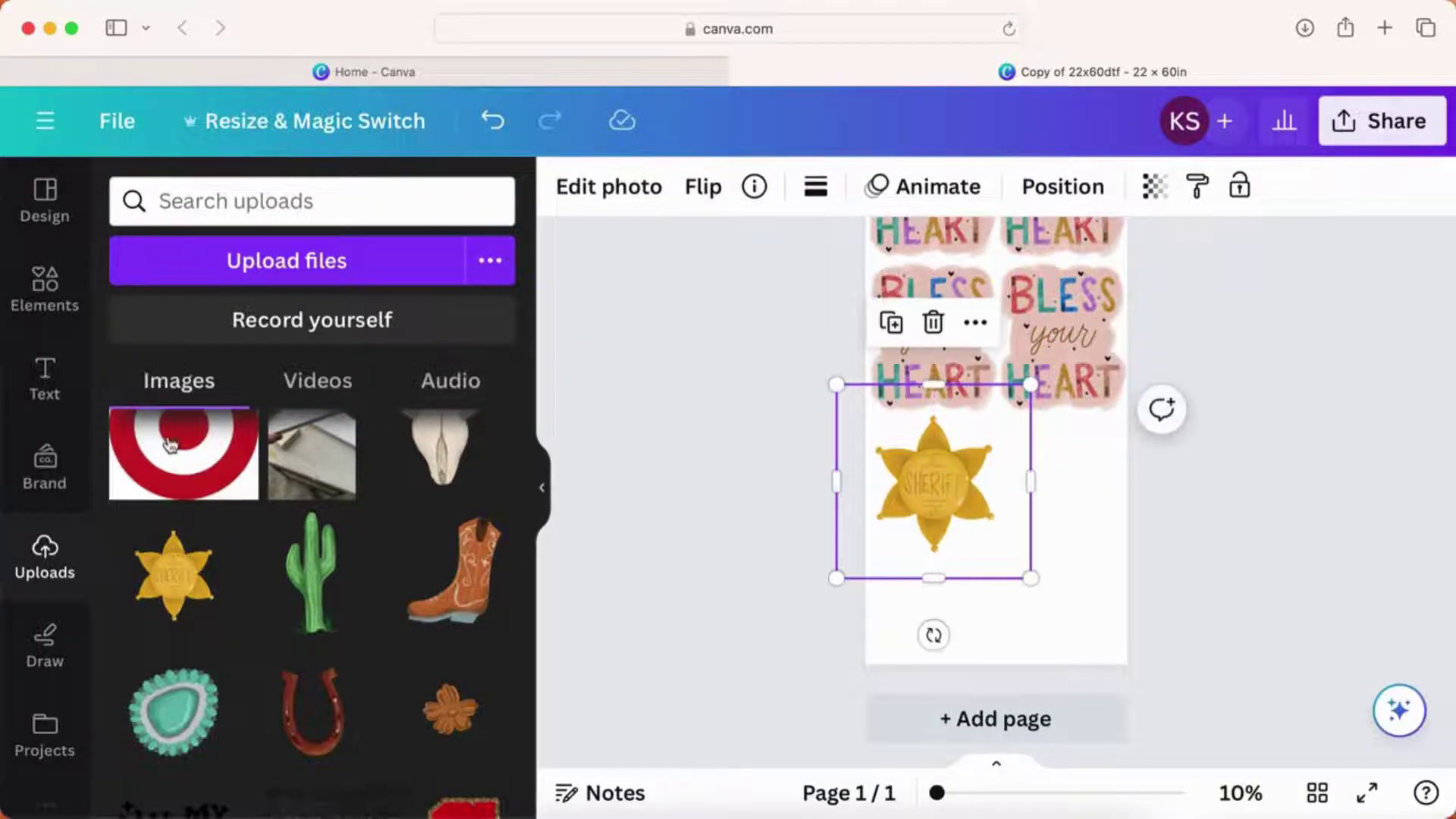
Step: Remove the accidentally added target image from the page
left_click(220, 463)
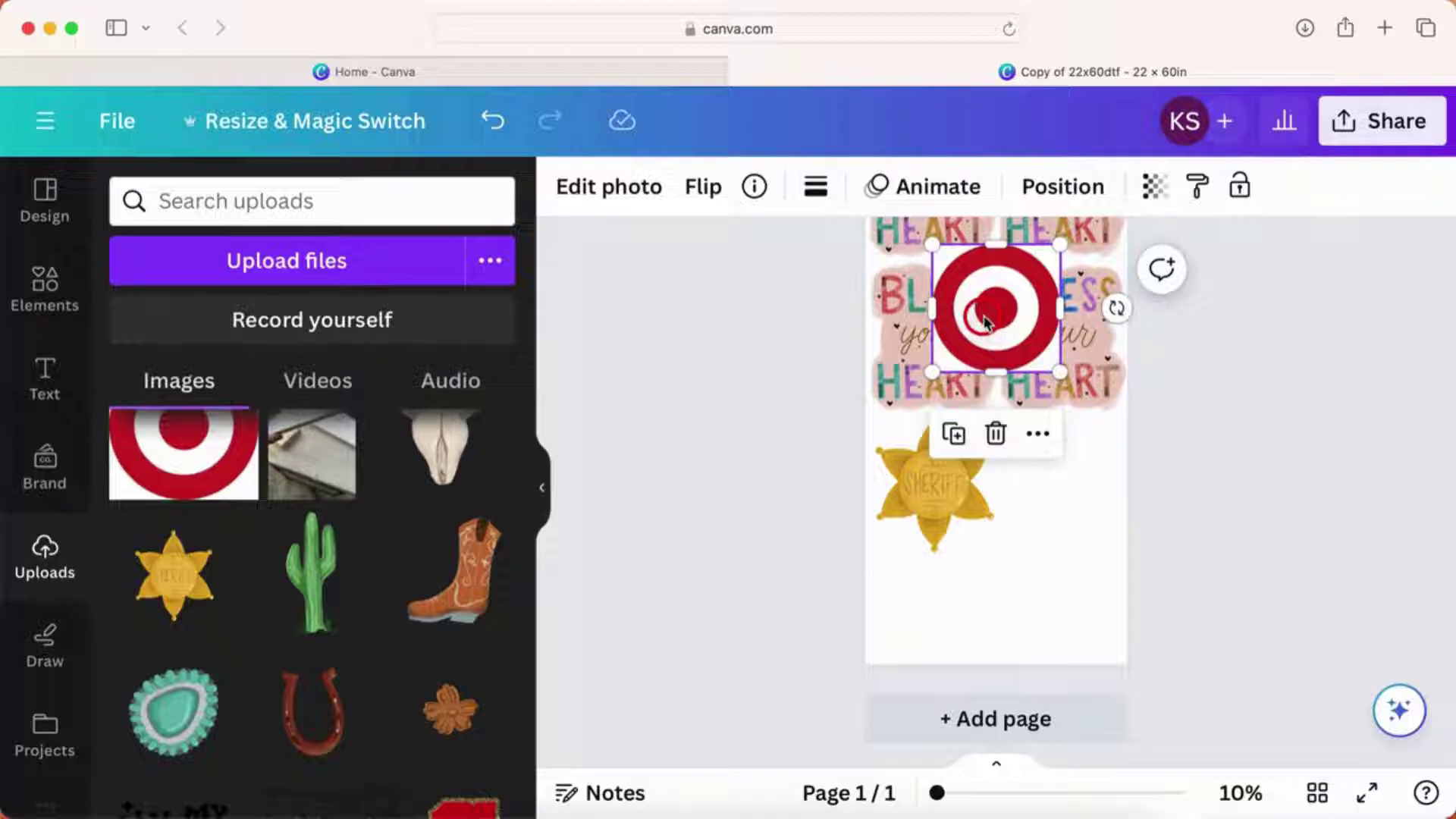
mouse_move(952, 267)
left_mouse_down()
mouse_move(921, 297)
mouse_move(937, 291)
left_mouse_up()
key("Delete")
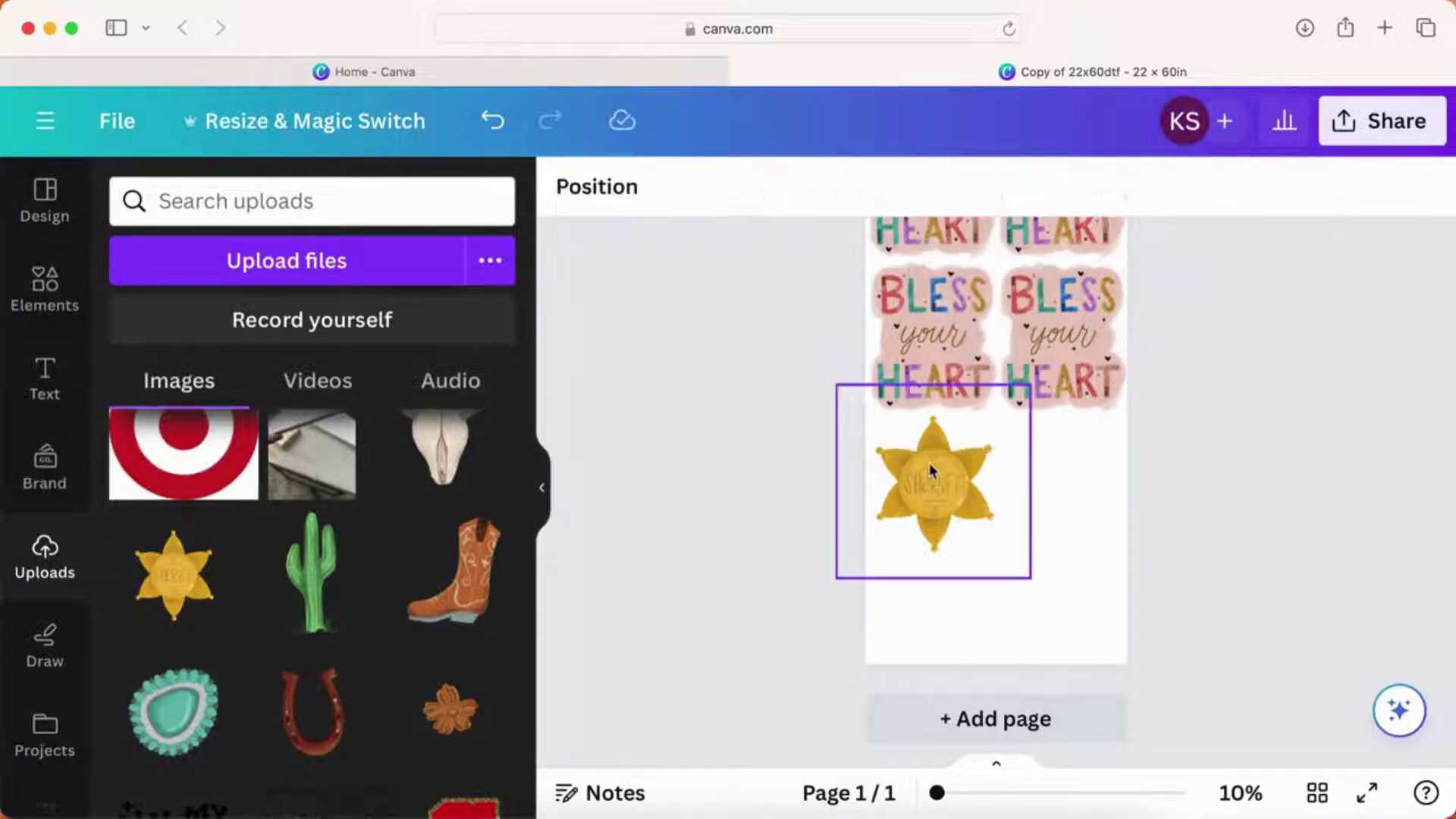
Step: Duplicate the sheriff star and place the copy beside the original
left_click(937, 483)
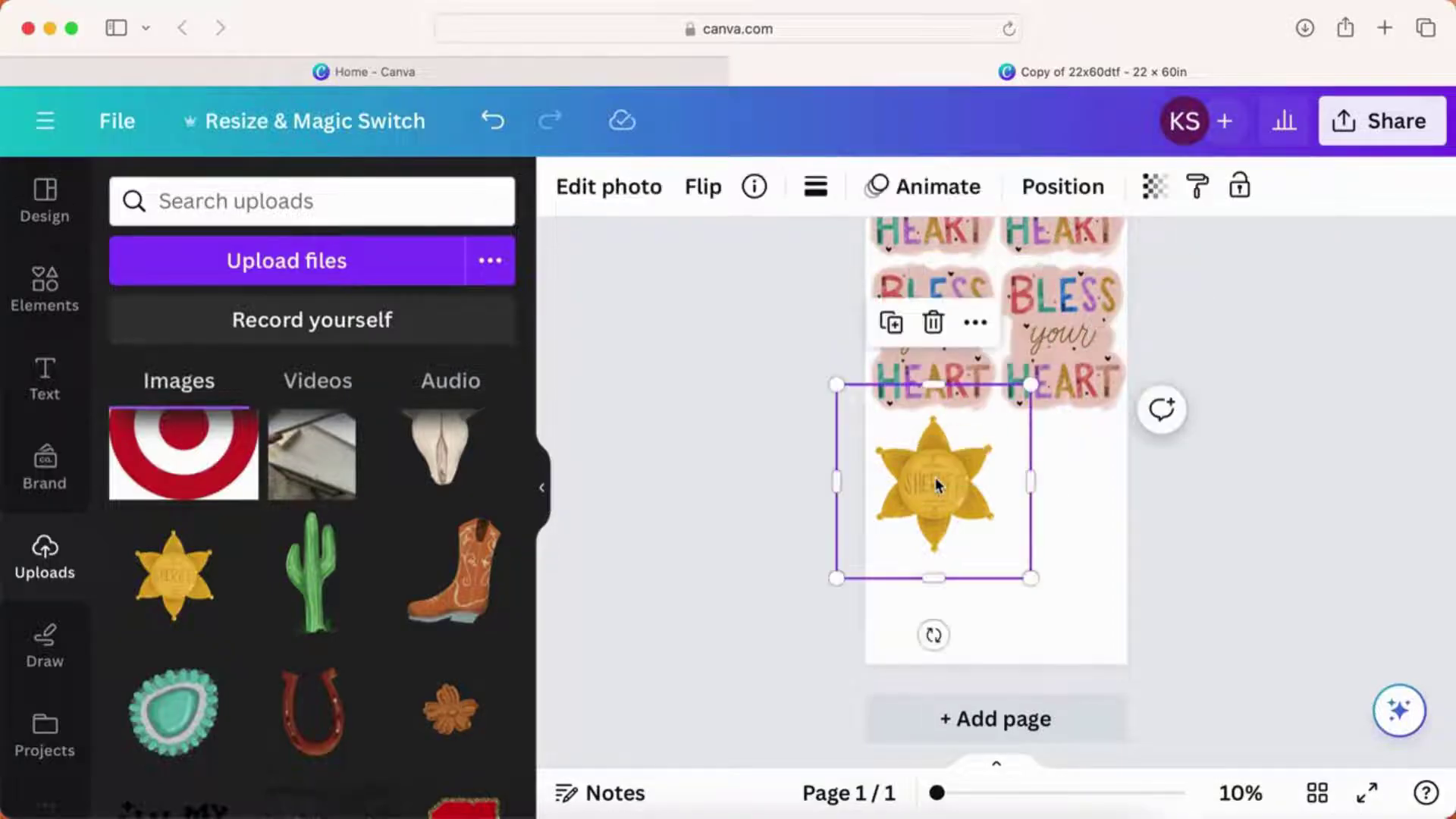
left_click(894, 325)
left_click_drag(928, 510, 1051, 497)
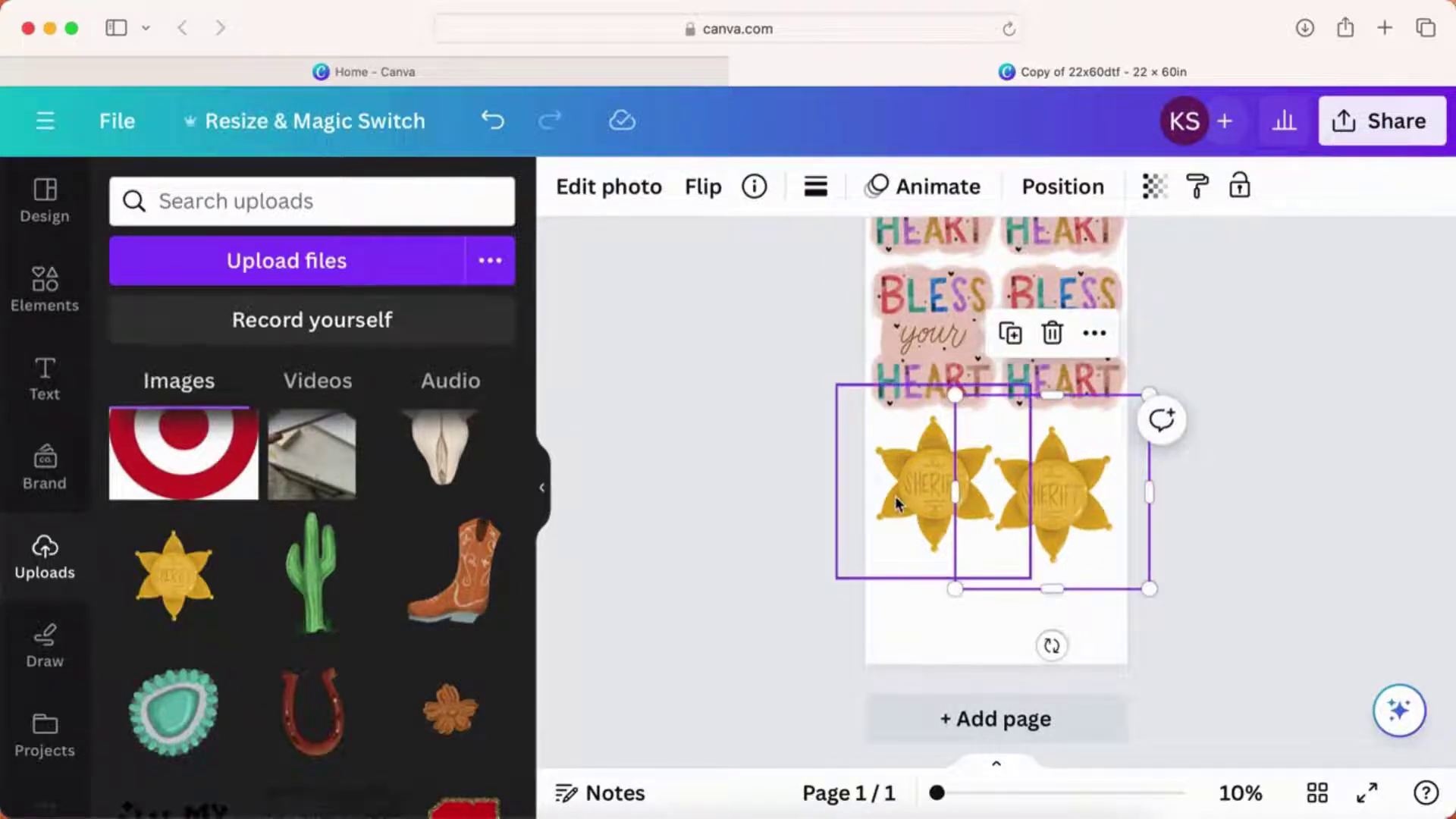
left_click(818, 665)
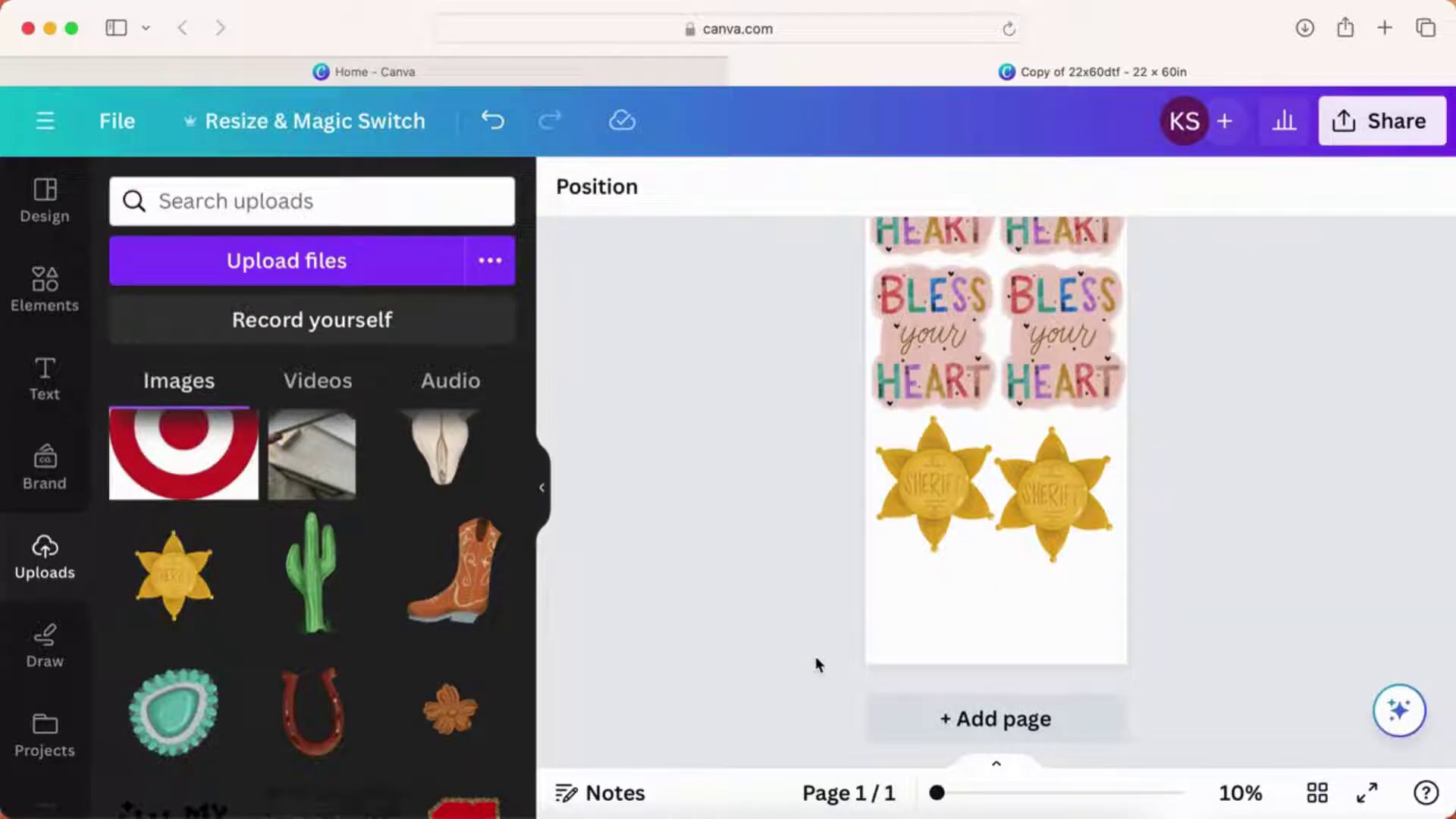
Step: Add the cactus upload, shrink it slightly, and place it at the lower left
left_click(307, 572)
left_click_drag(995, 303, 930, 559)
left_click_drag(1019, 471, 938, 565)
left_click_drag(896, 609, 1046, 611)
Step: Duplicate the cactus repeatedly to form a row across the sheet's width
left_click(848, 495)
left_click(901, 495)
left_click(954, 508)
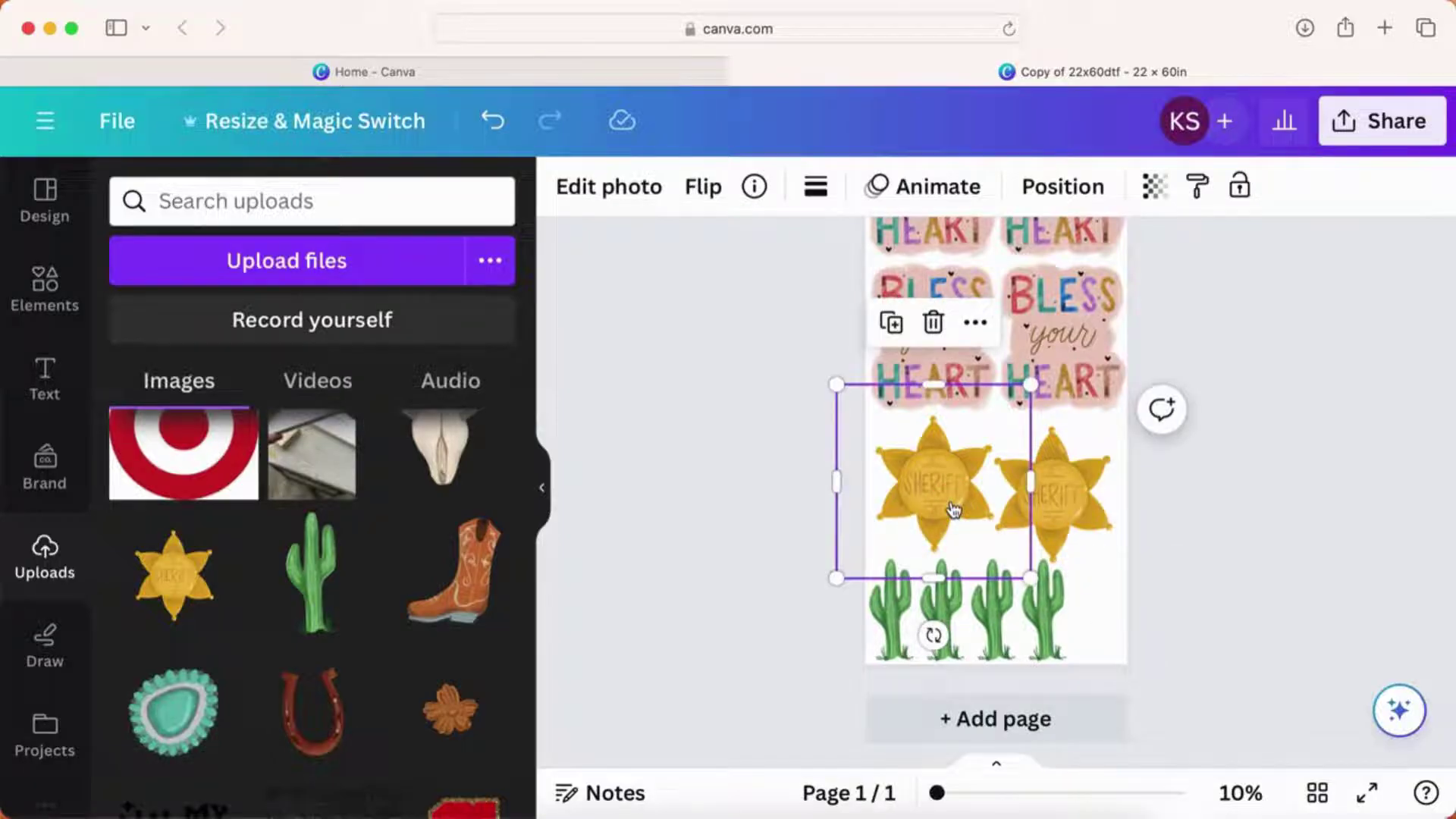
left_click(1052, 633)
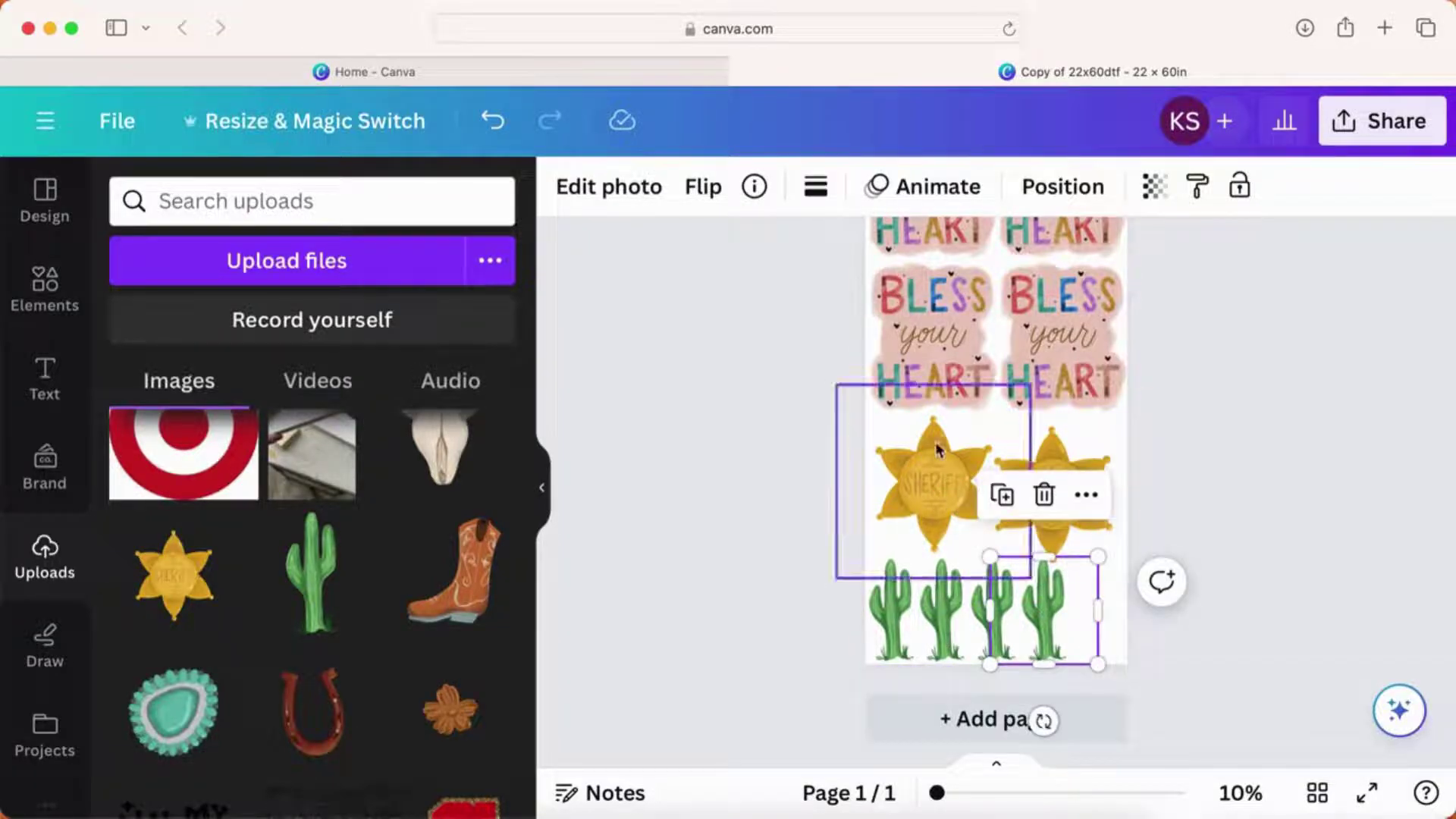
left_click(1011, 509)
left_click_drag(1064, 626, 1109, 618)
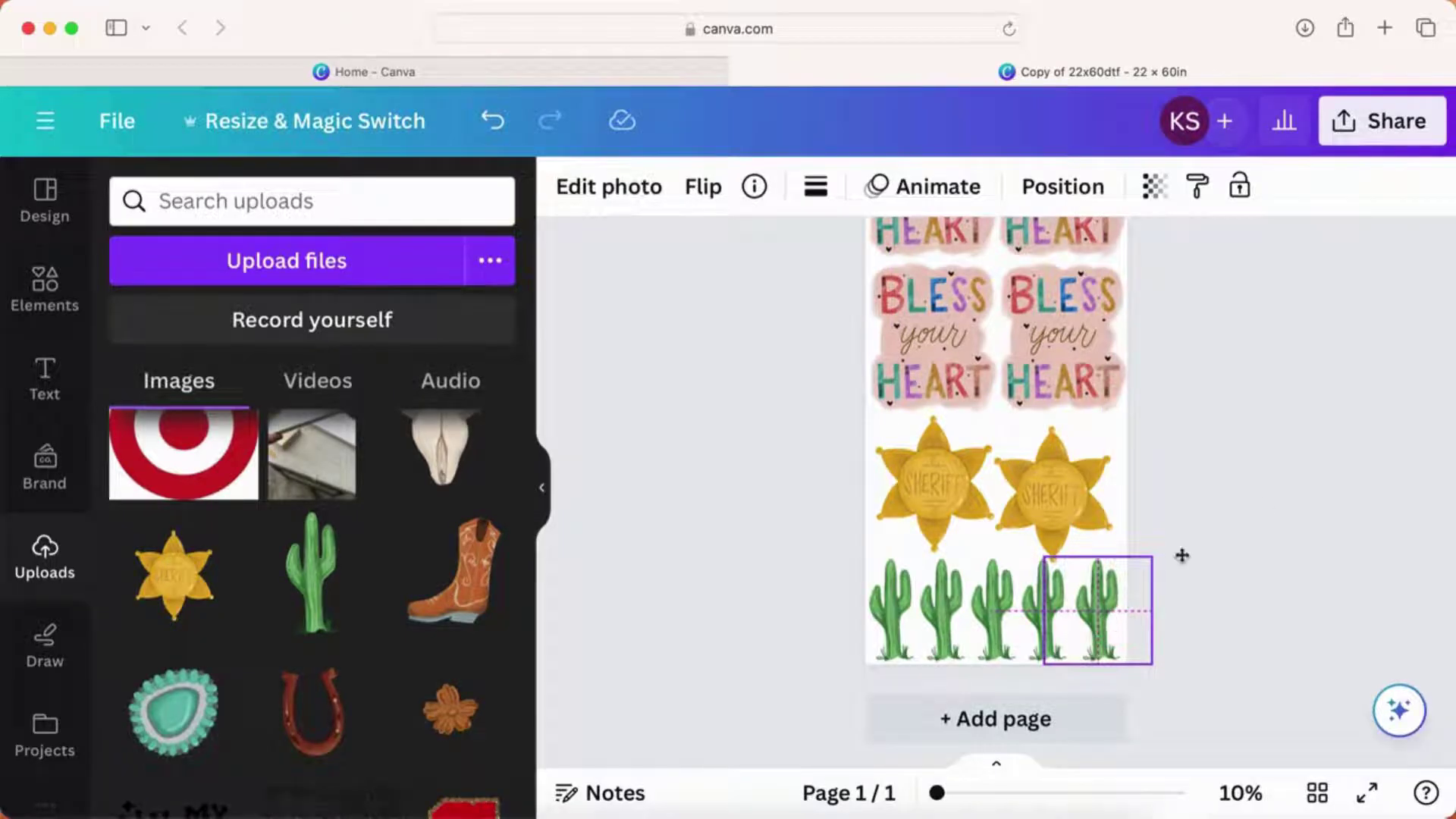
left_click(1236, 439)
scroll(1234, 424, "up", 5)
scroll(1235, 414, "up", 4)
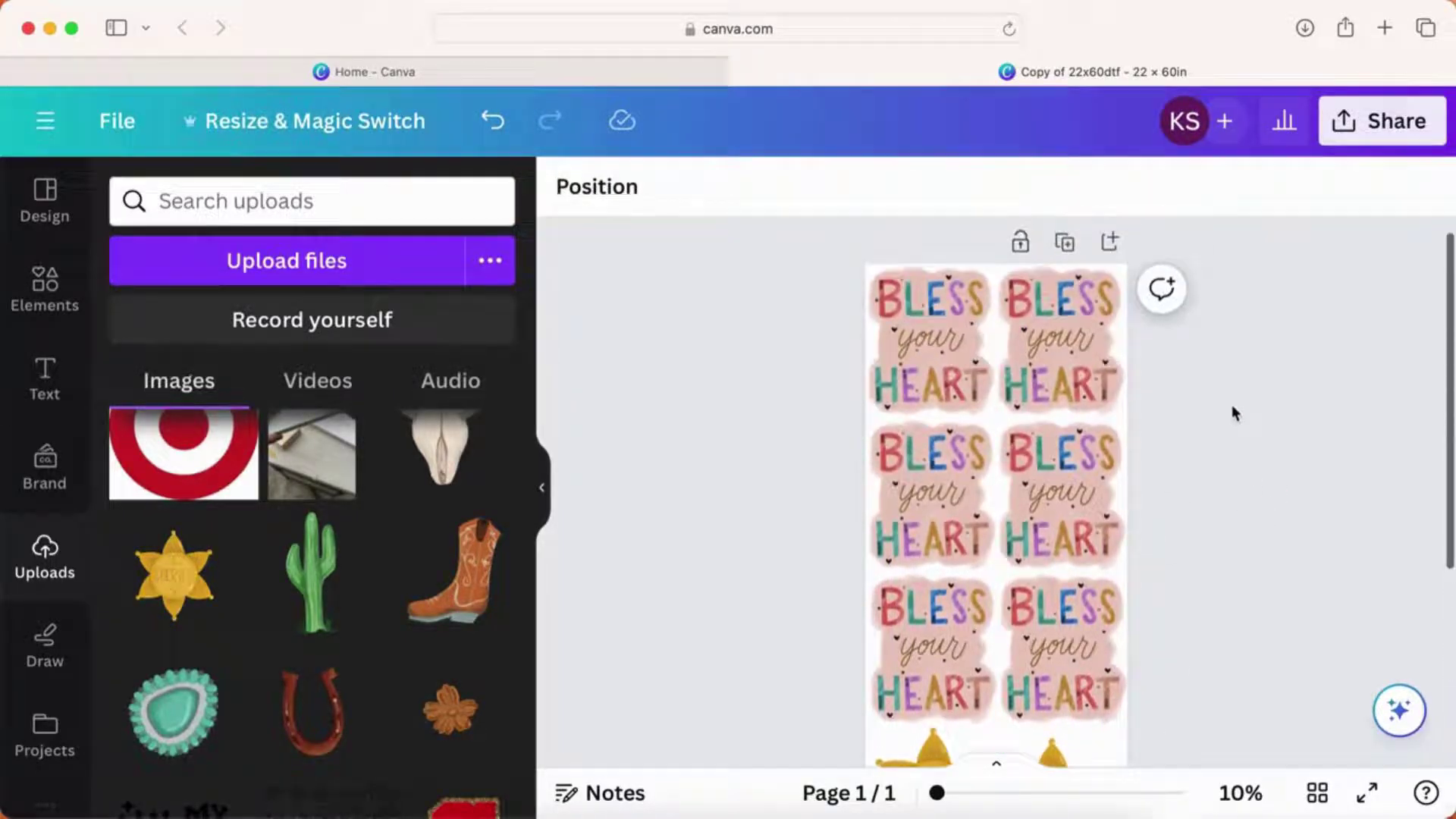
Step: Download the design via Share > Download as a PNG with transparent background
left_click(1392, 140)
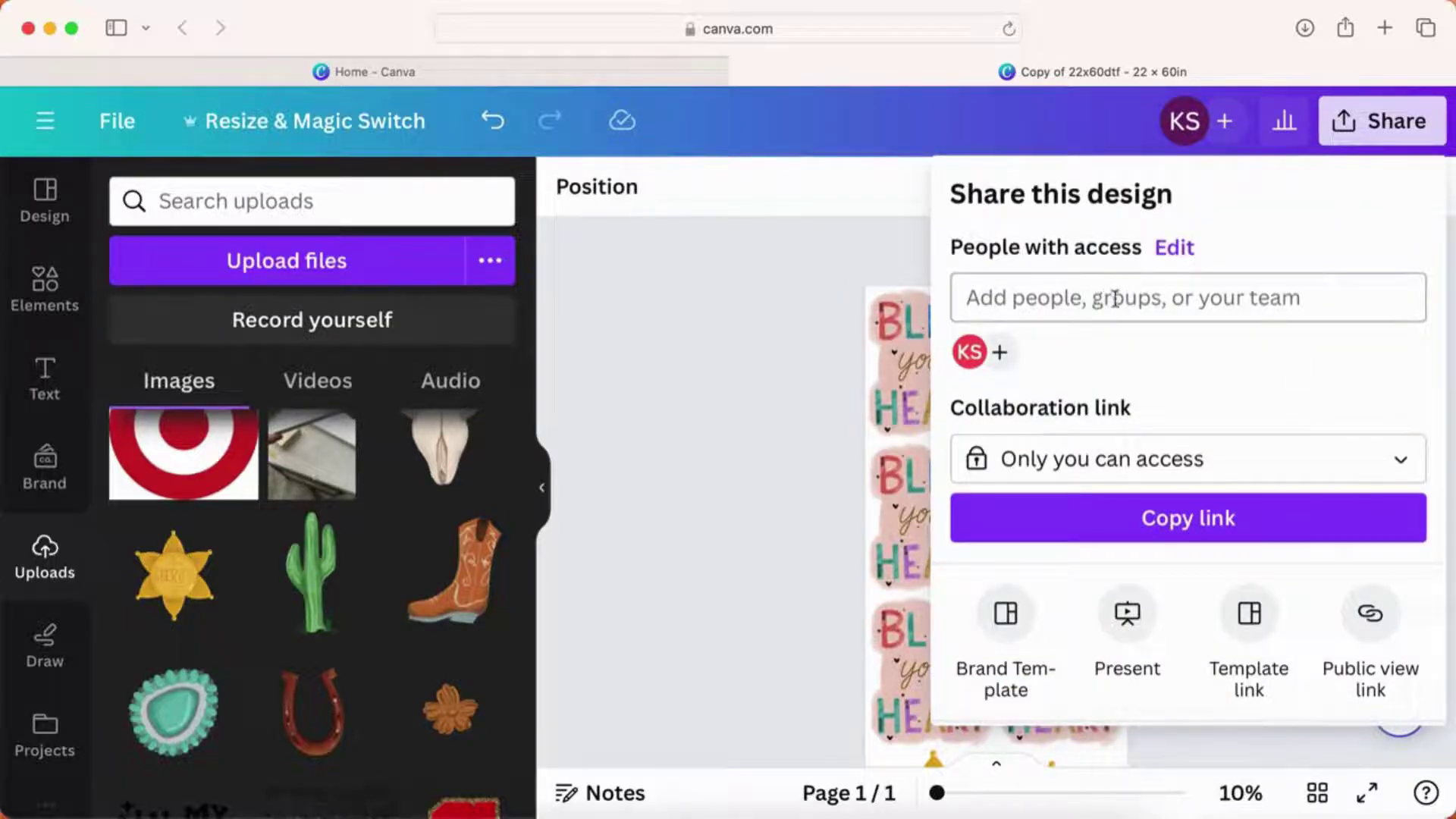
scroll(1148, 371, "down", 5)
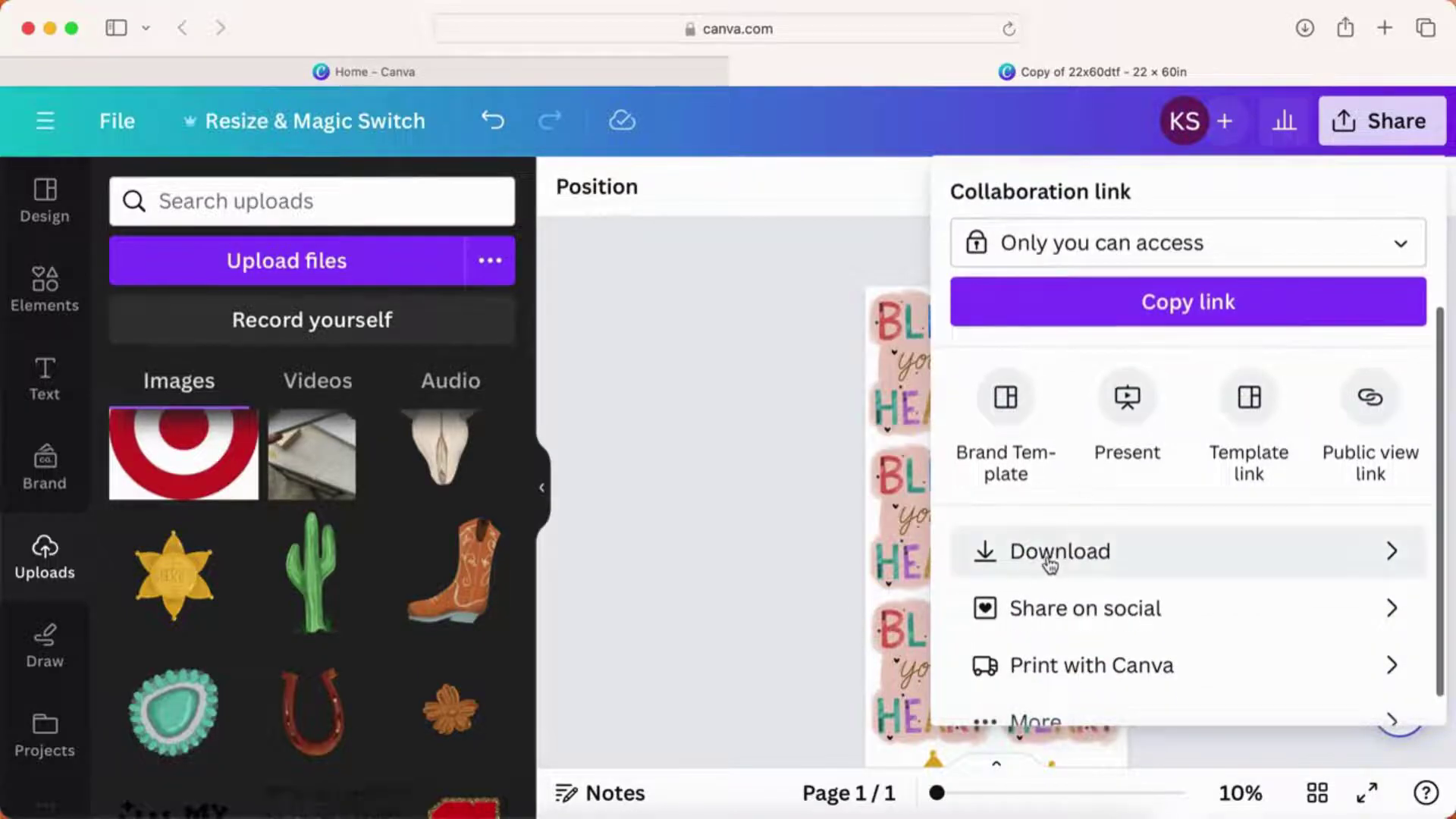
left_click(1049, 560)
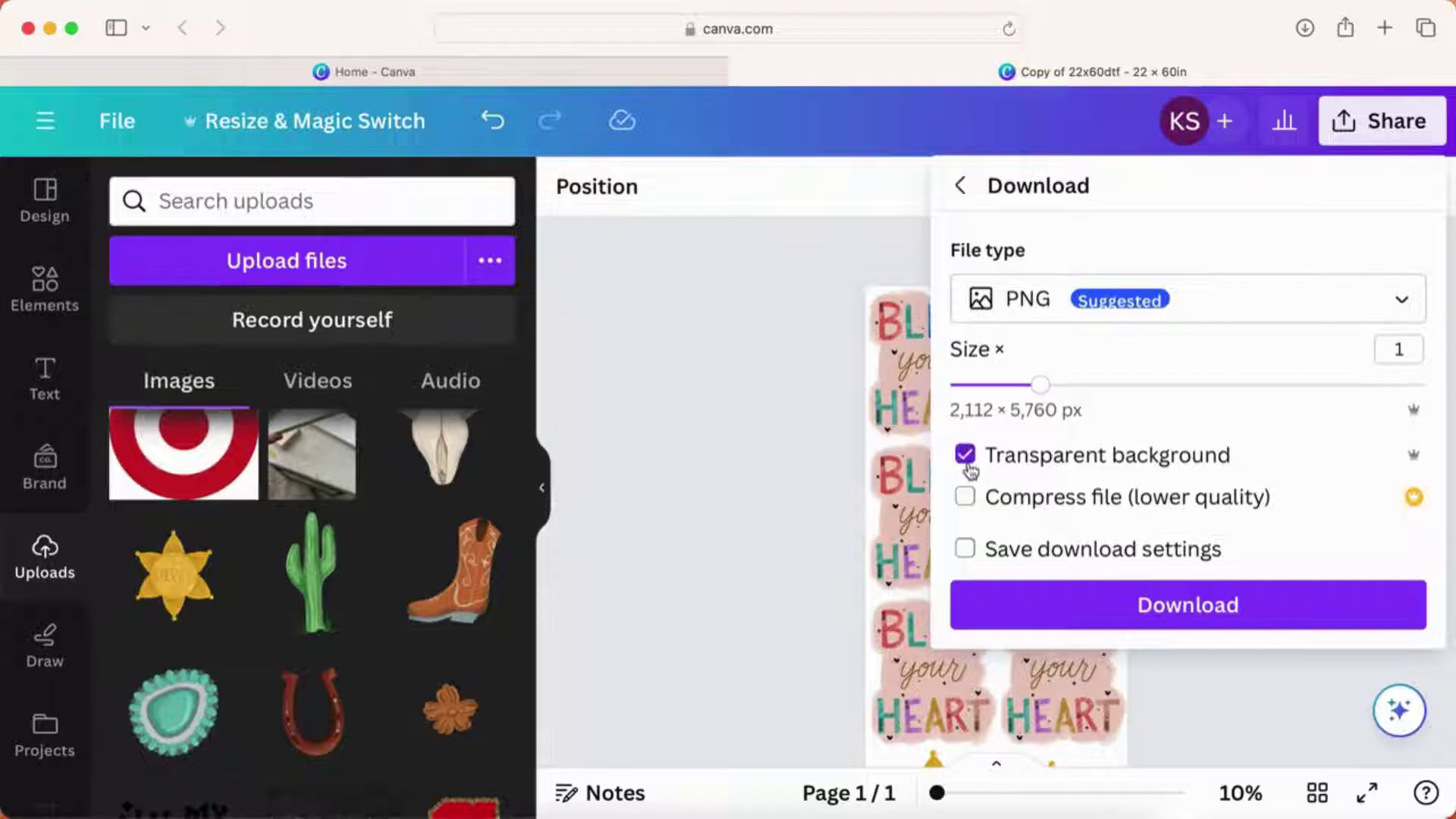
left_click(1130, 604)
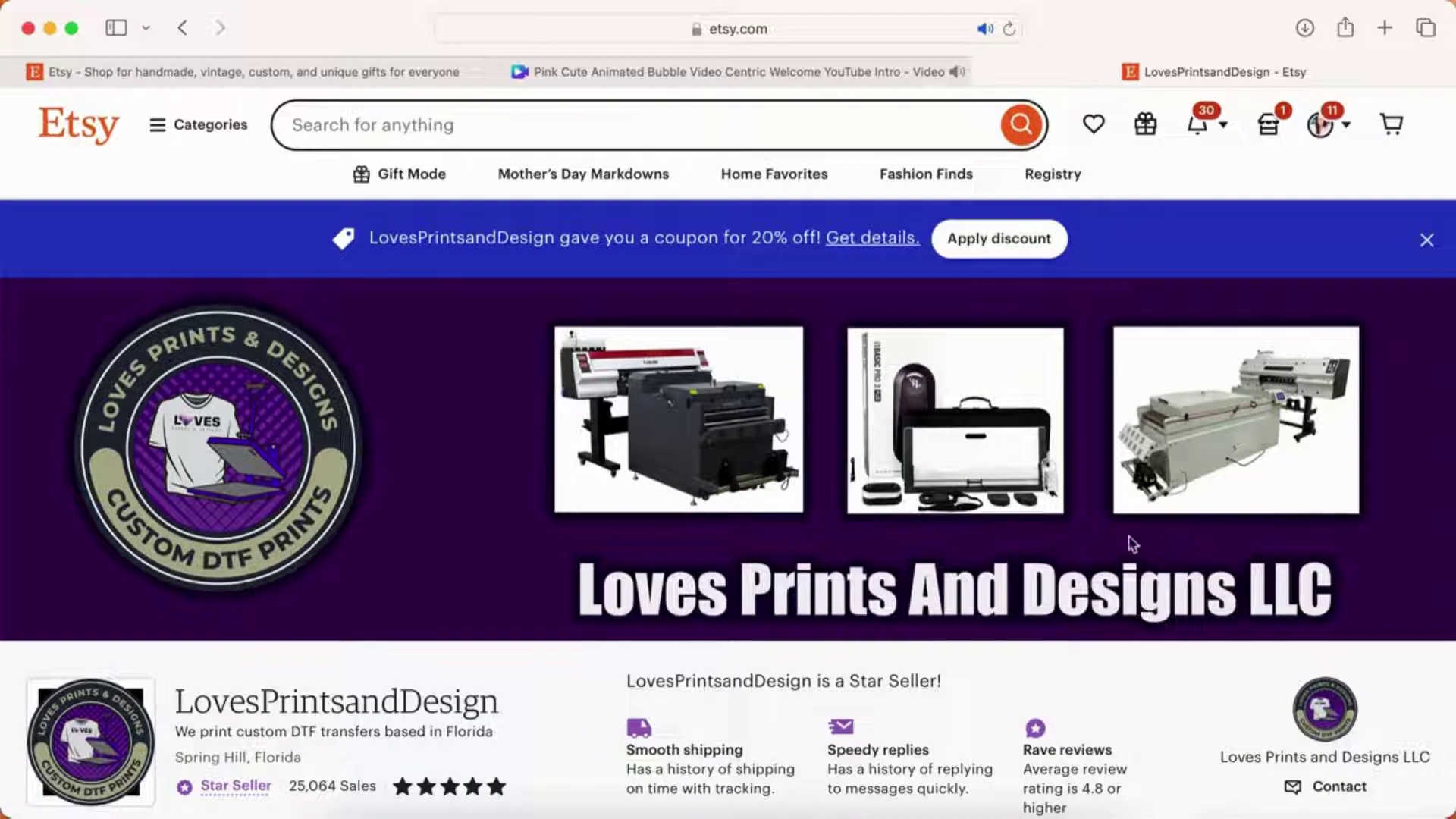
Step: Open the LovesPrintsandDesign shop's featured custom DTF Transfer listing
scroll(1143, 583, "down", 2)
scroll(1143, 583, "up", 2)
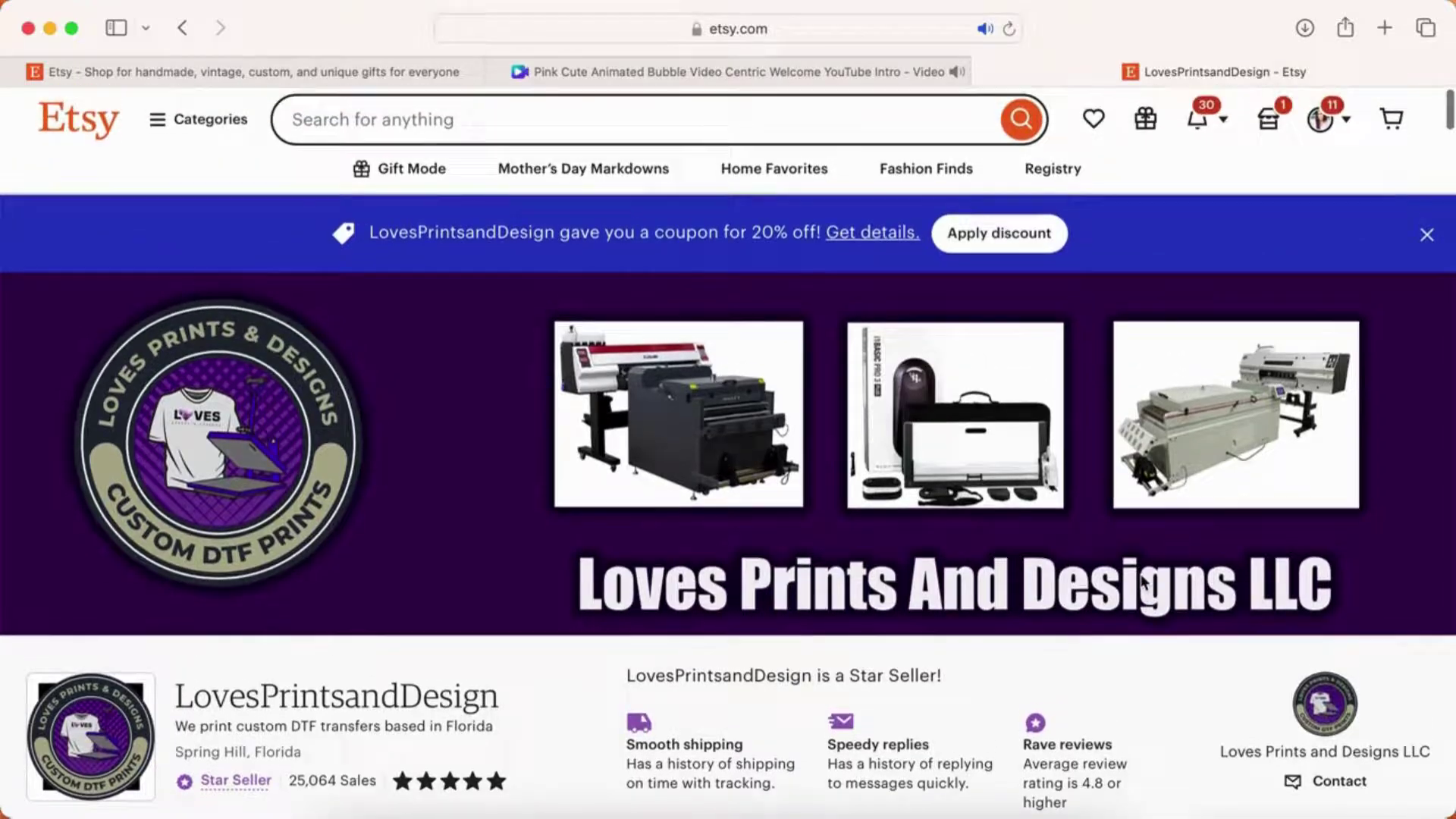
scroll(1143, 582, "up", 1)
scroll(1141, 576, "down", 5)
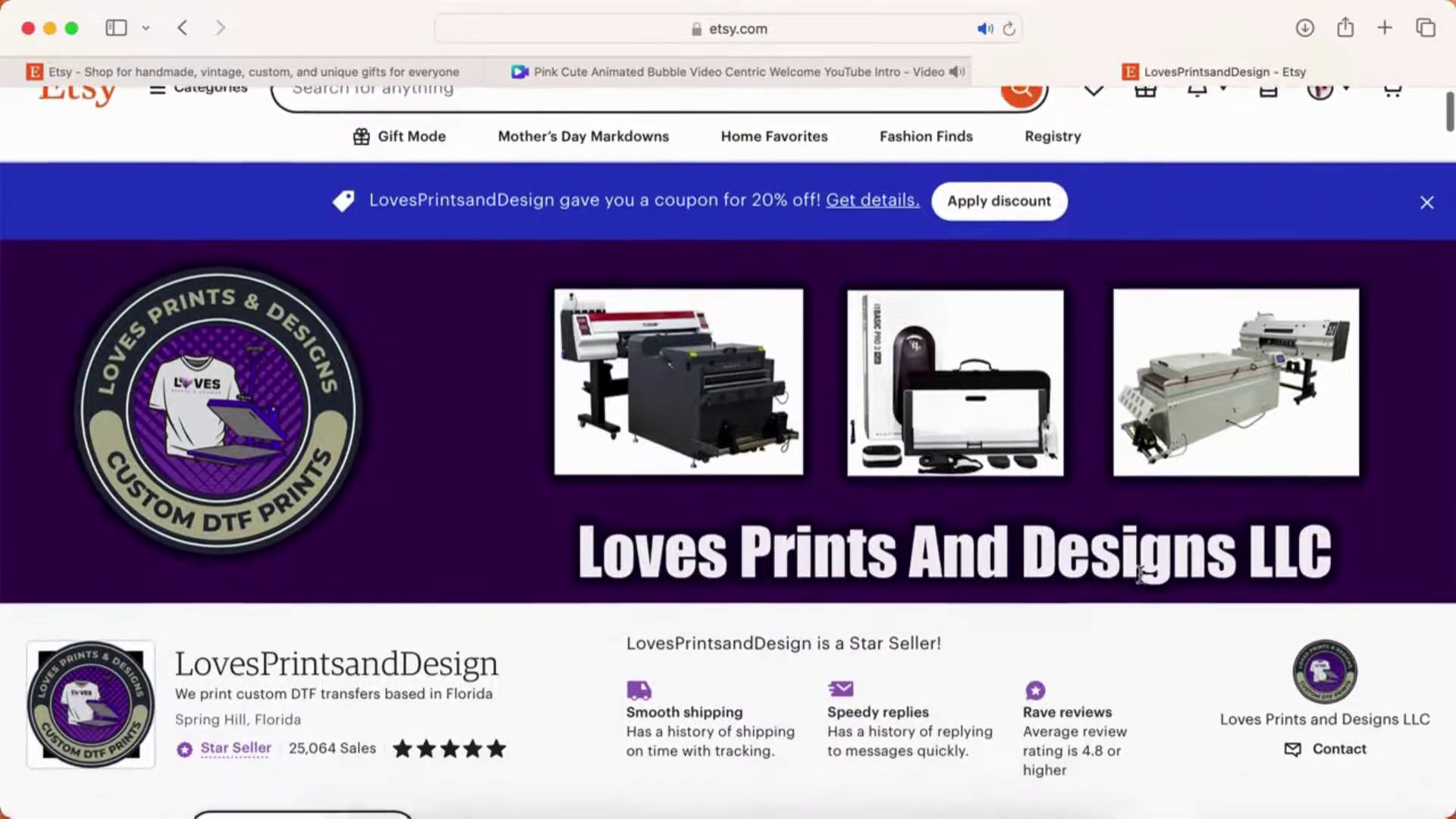
scroll(1142, 578, "down", 5)
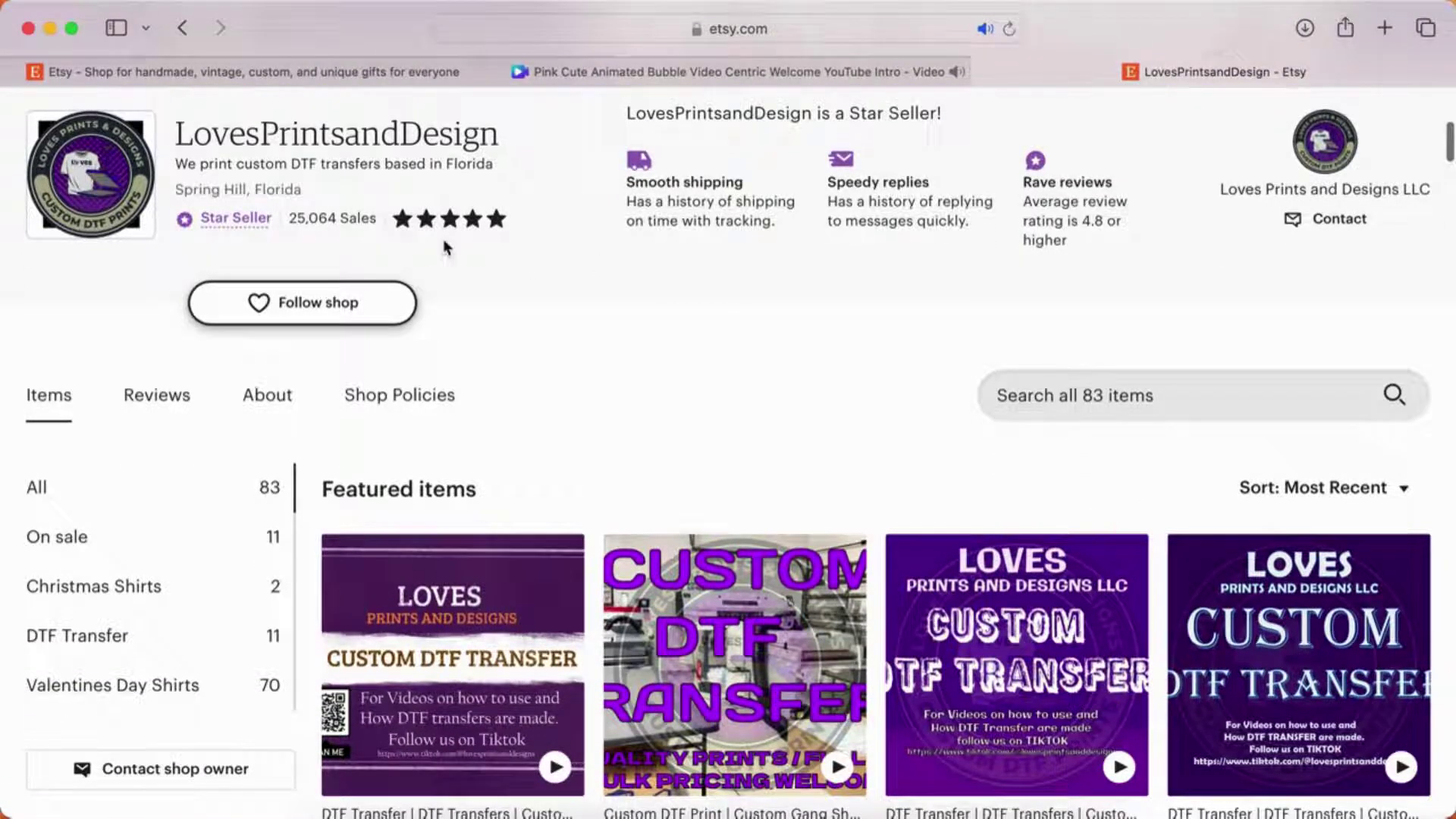
mouse_move(214, 238)
scroll(577, 298, "down", 3)
scroll(576, 298, "down", 2)
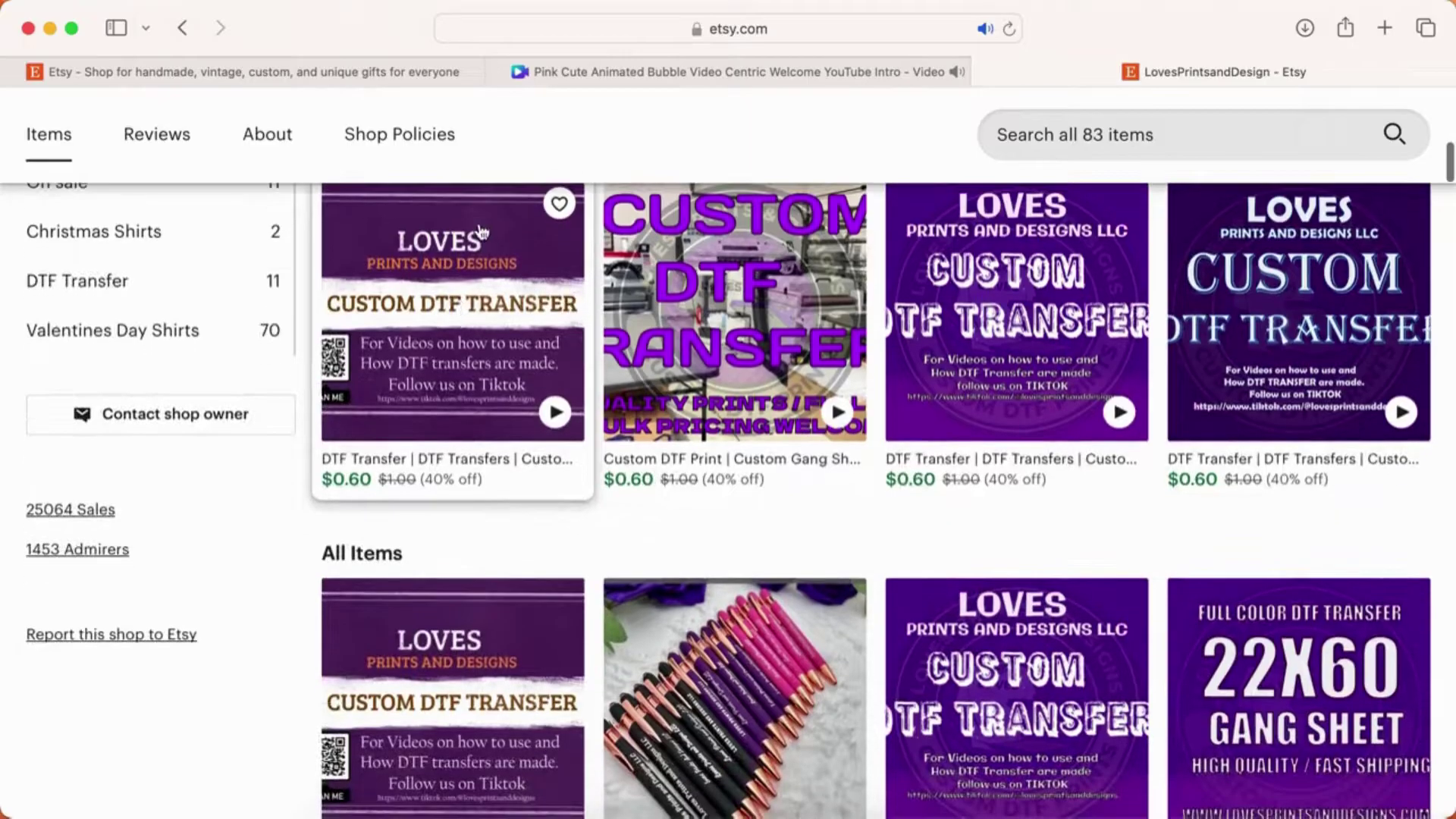
left_click(480, 231)
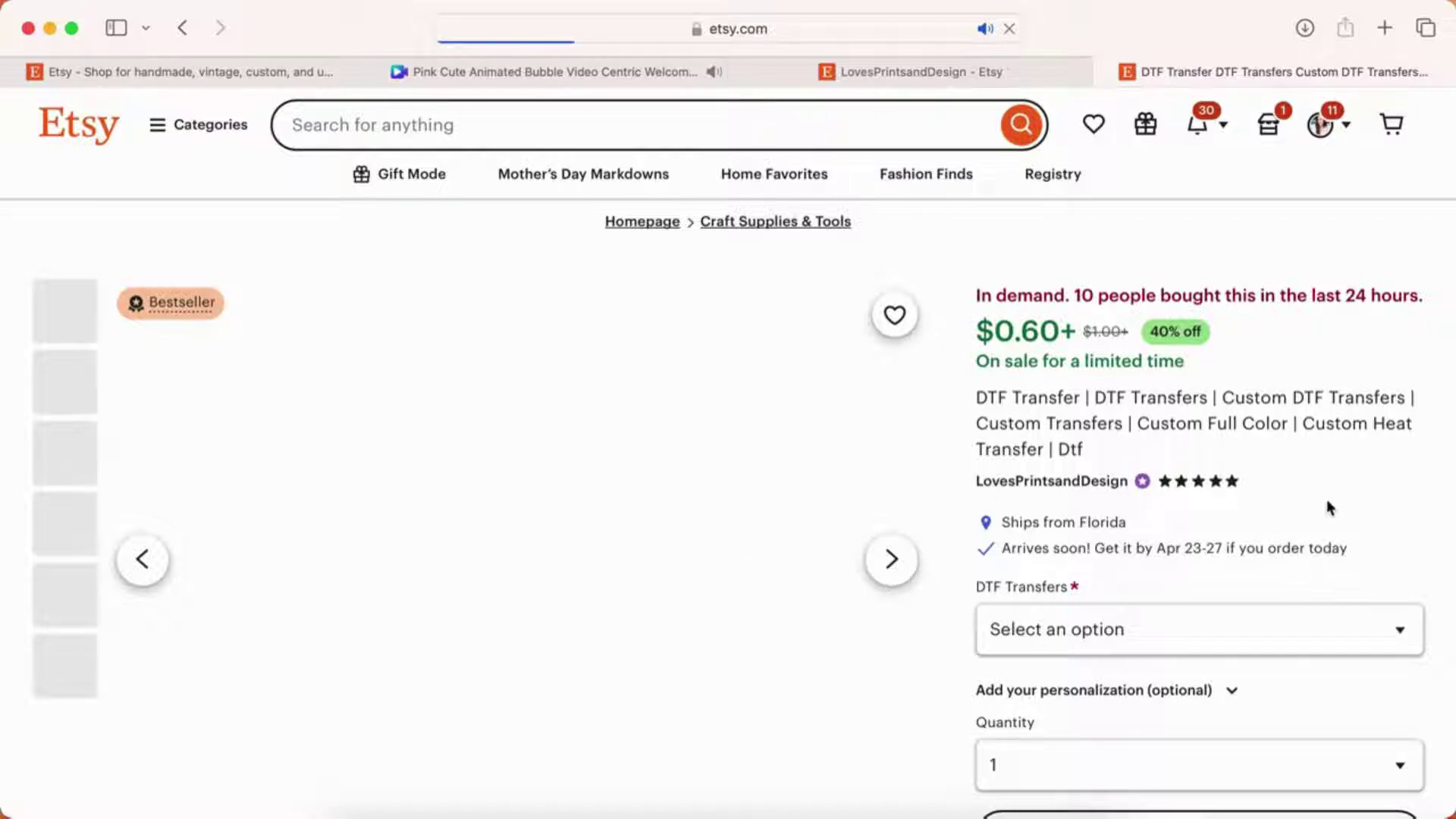
Step: Dismiss the popup and choose 22x60 ($30.00) in the DTF Transfers dropdown
scroll(1327, 505, "down", 3)
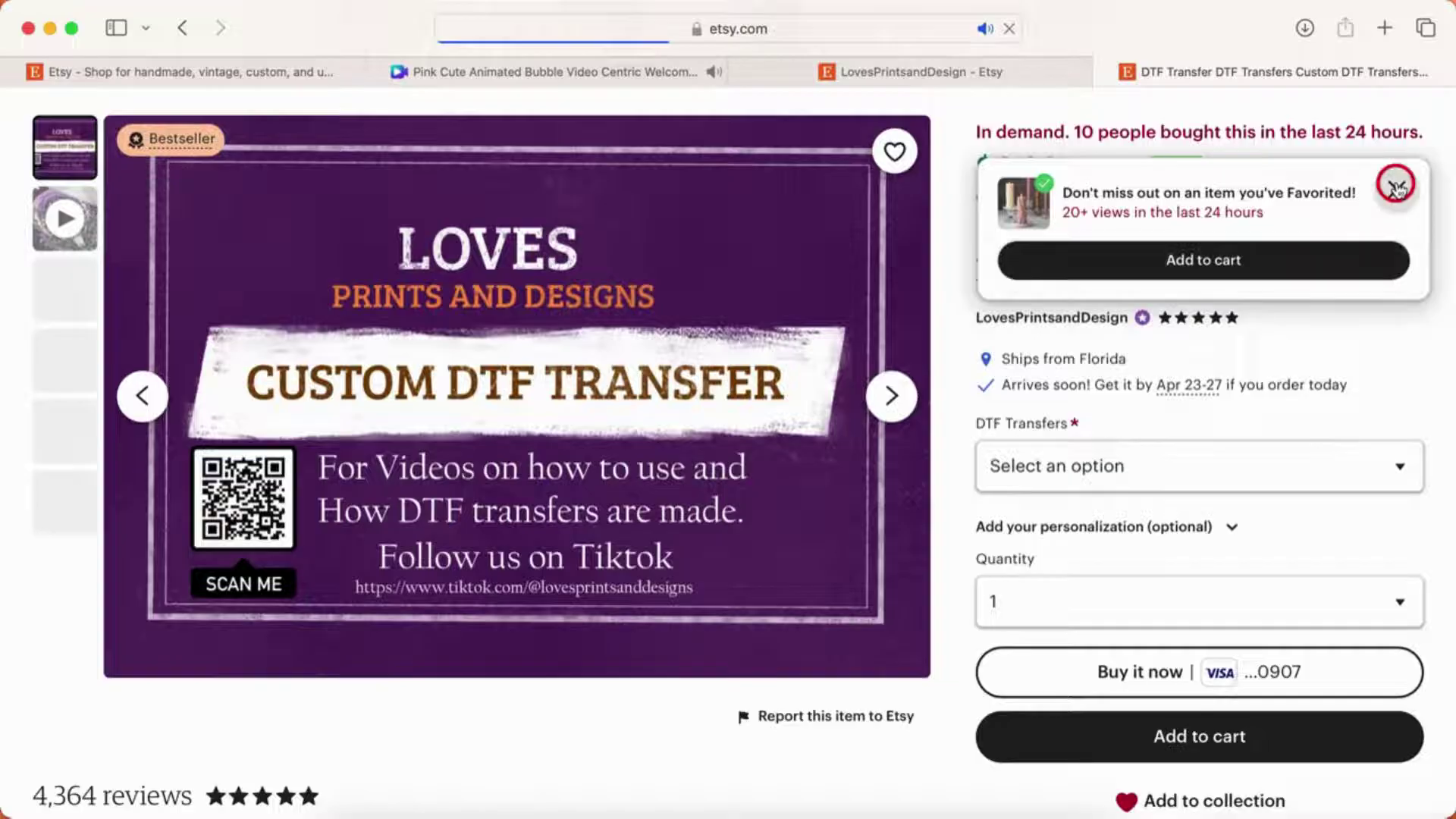
left_click(1397, 190)
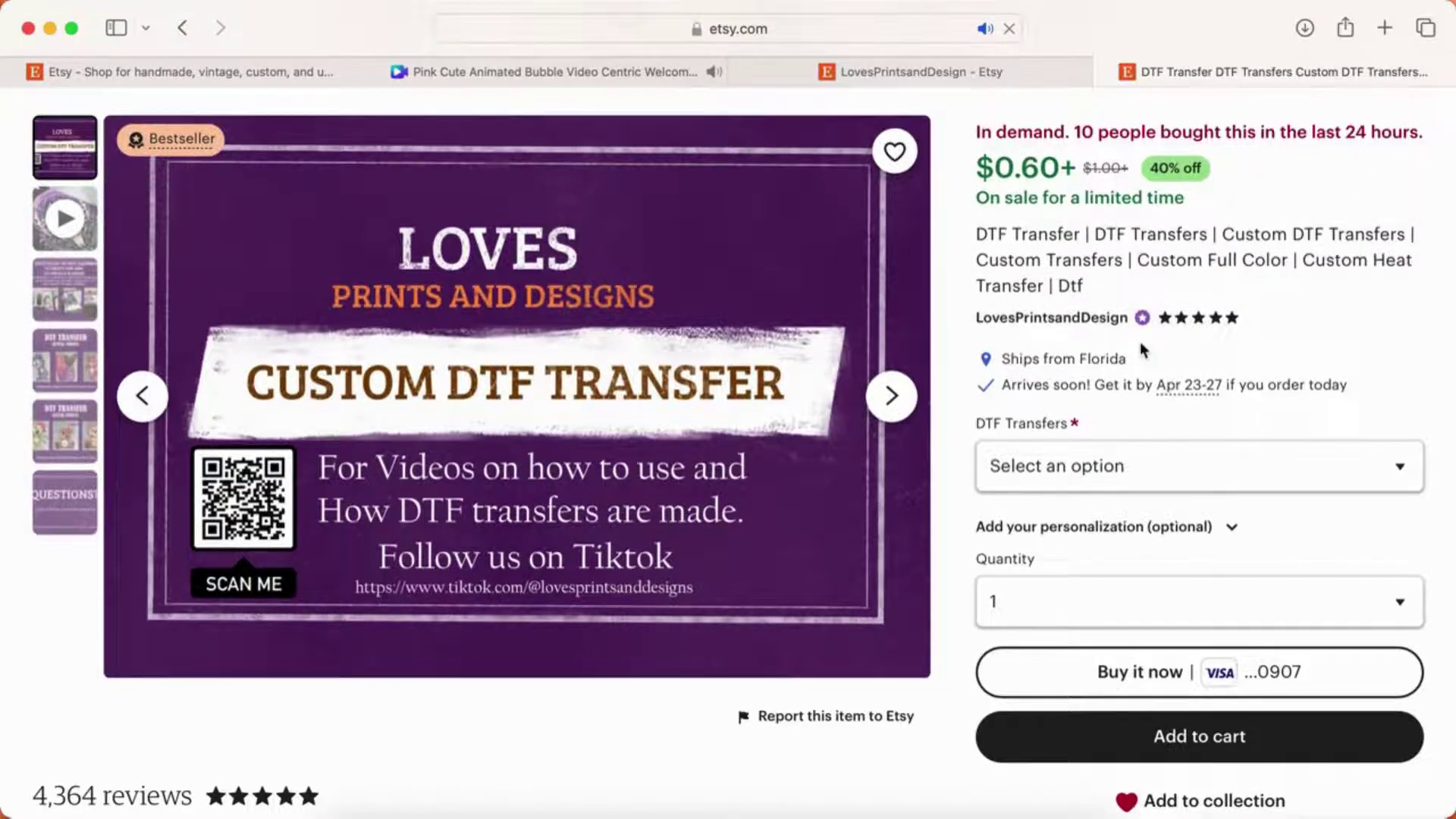
scroll(1143, 349, "down", 3)
left_click(1217, 316)
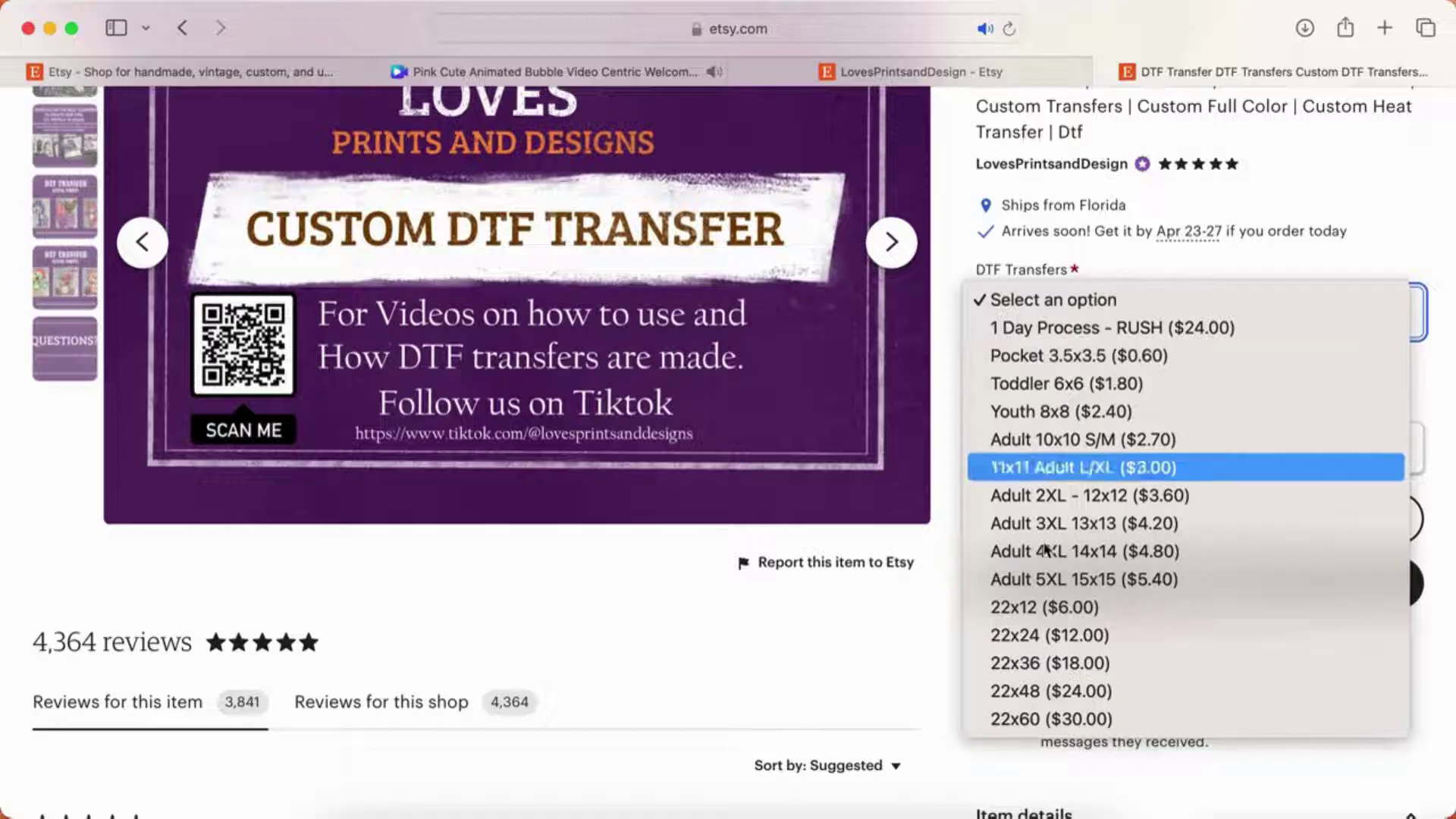
left_click(1049, 717)
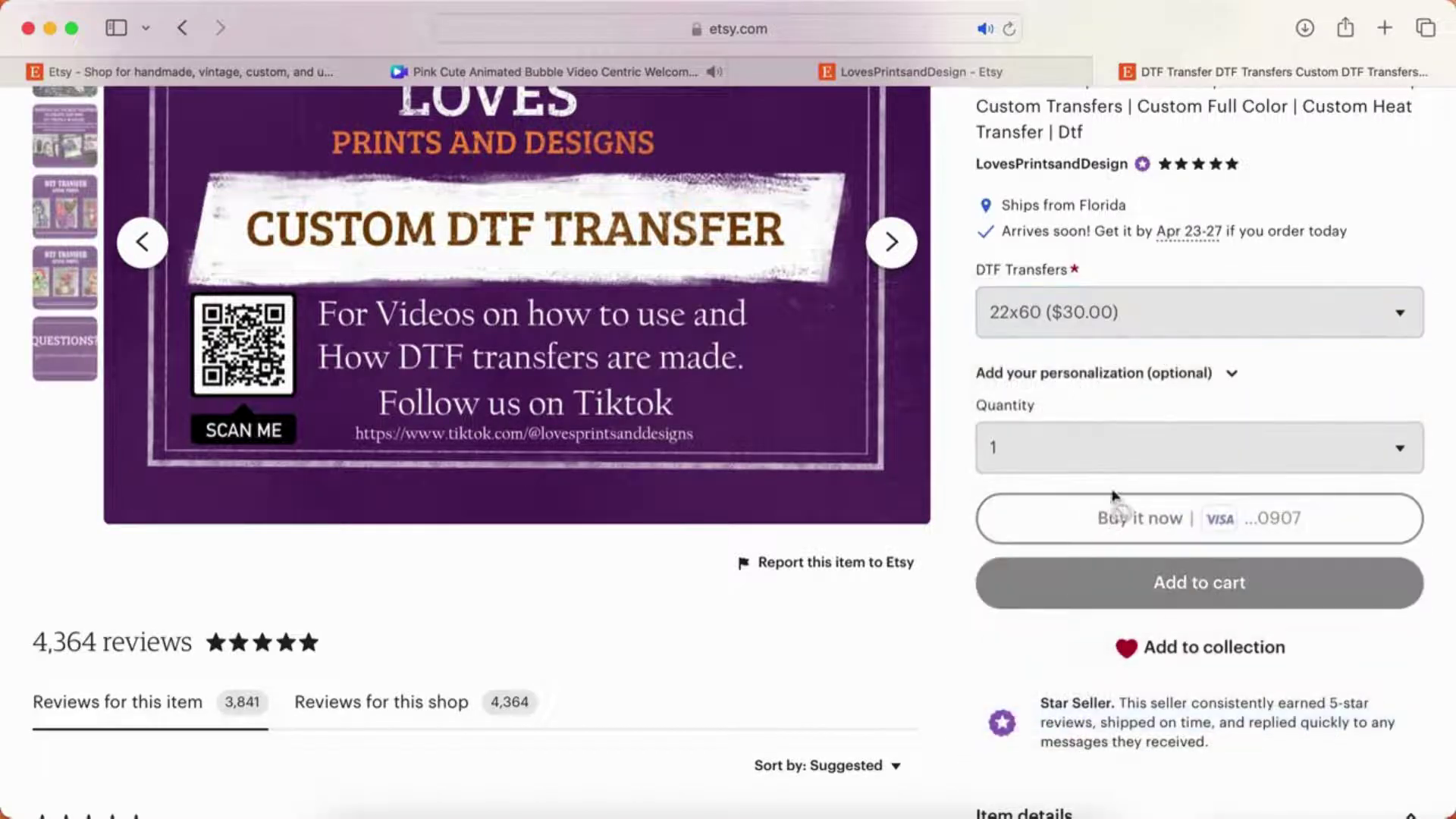
Step: Expand the item description and highlight the instruction to send files first
scroll(951, 650, "down", 5)
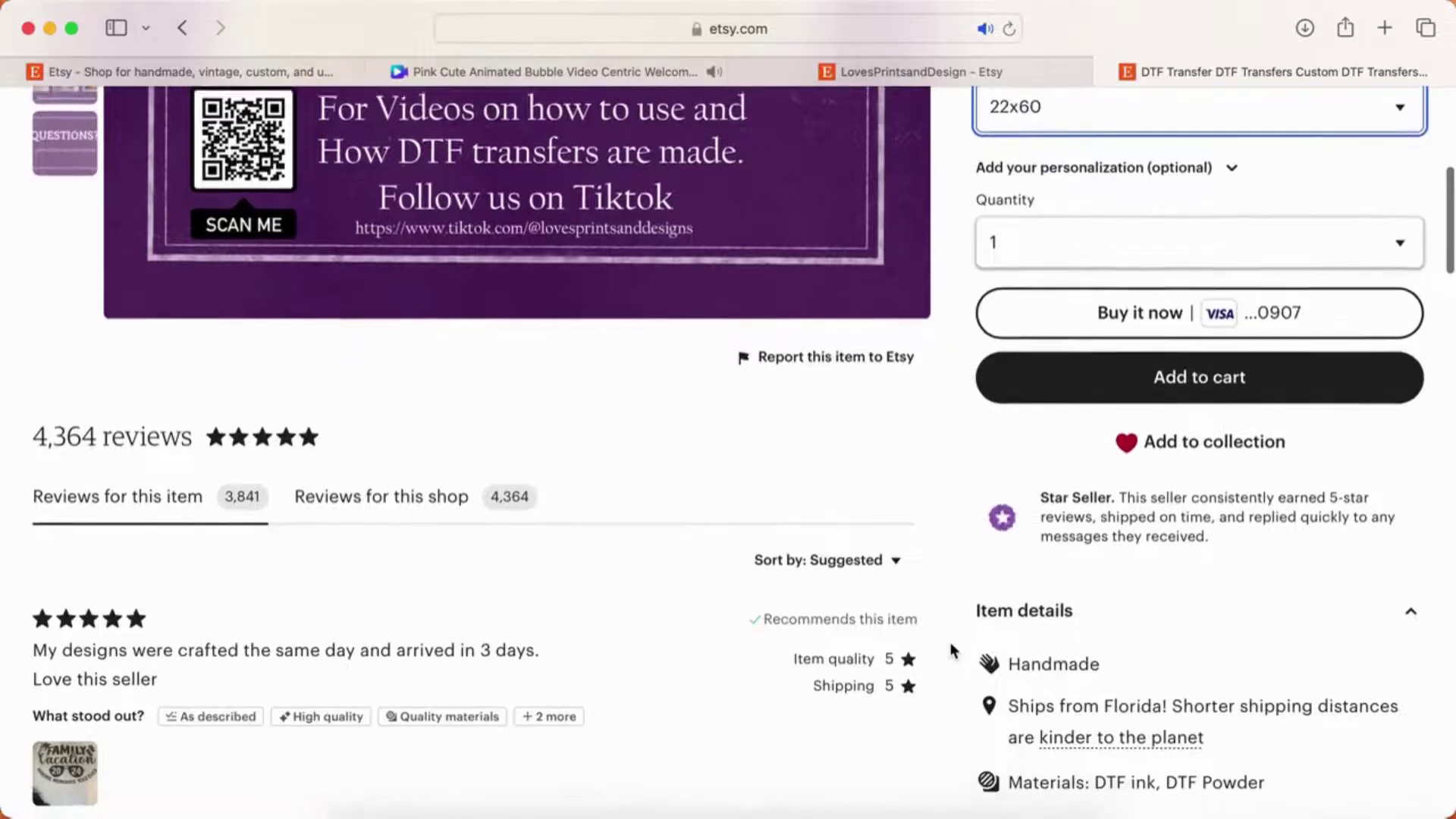
scroll(1161, 505, "down", 5)
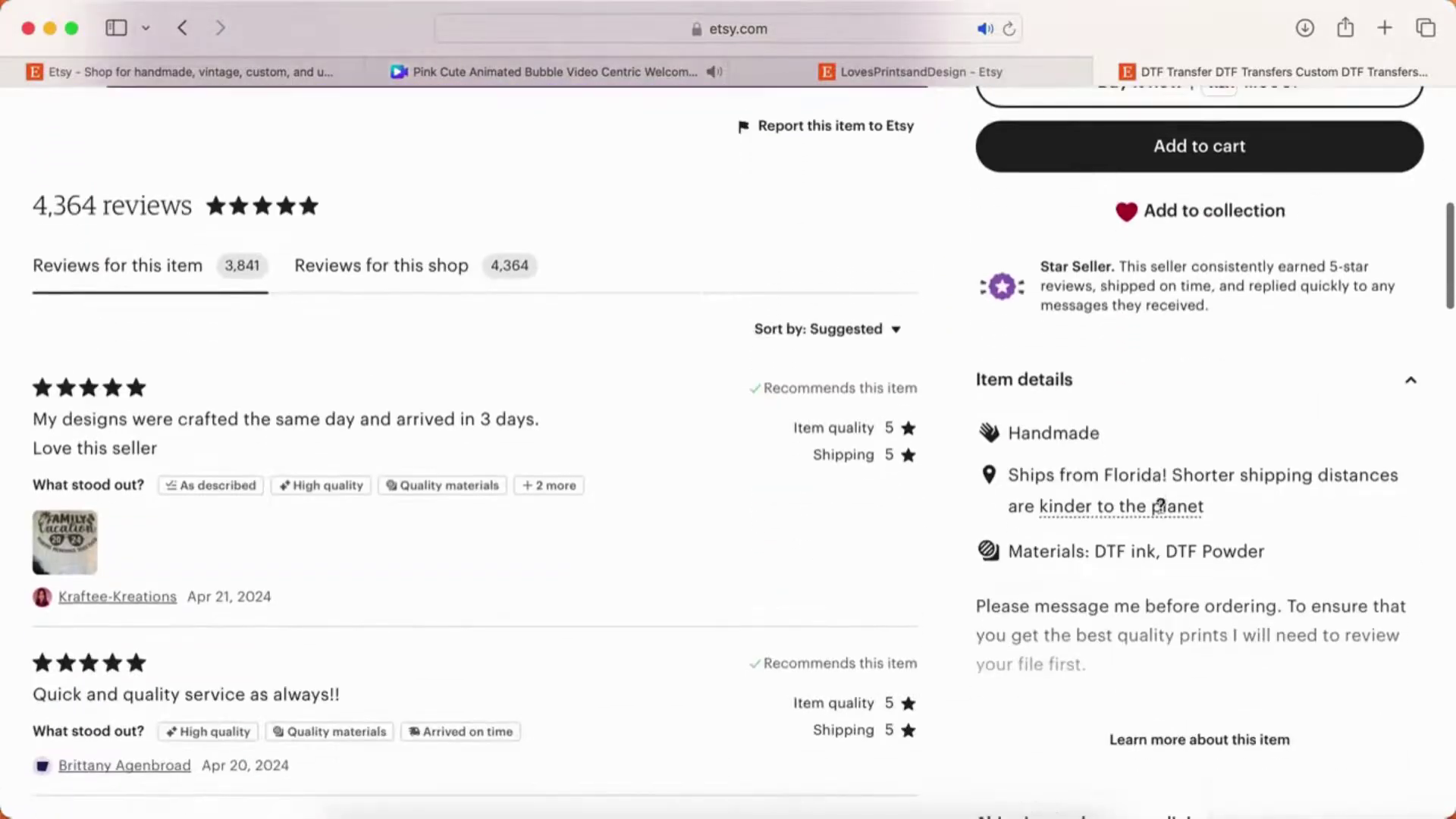
left_click(1196, 697)
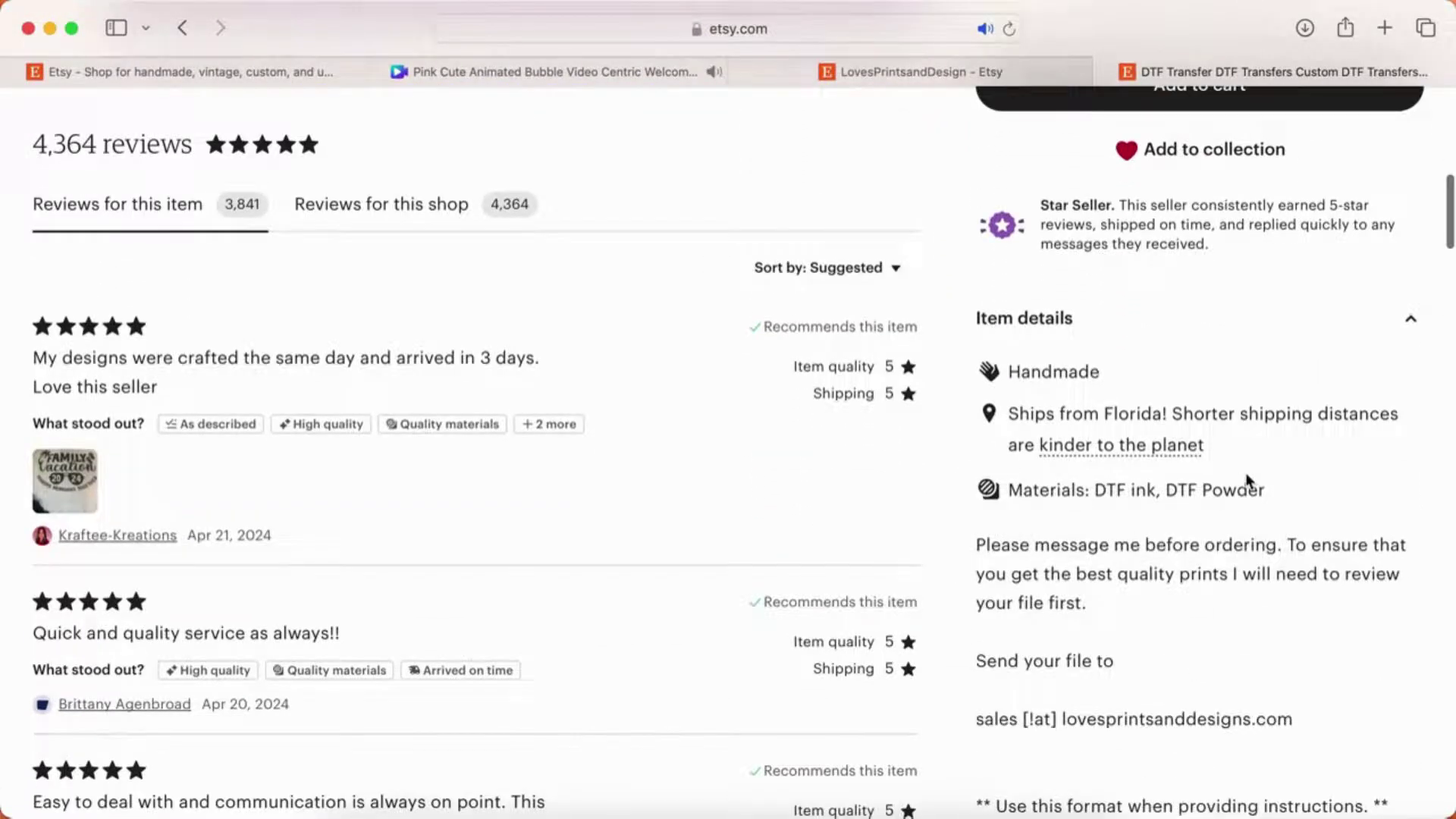
scroll(1247, 480, "down", 5)
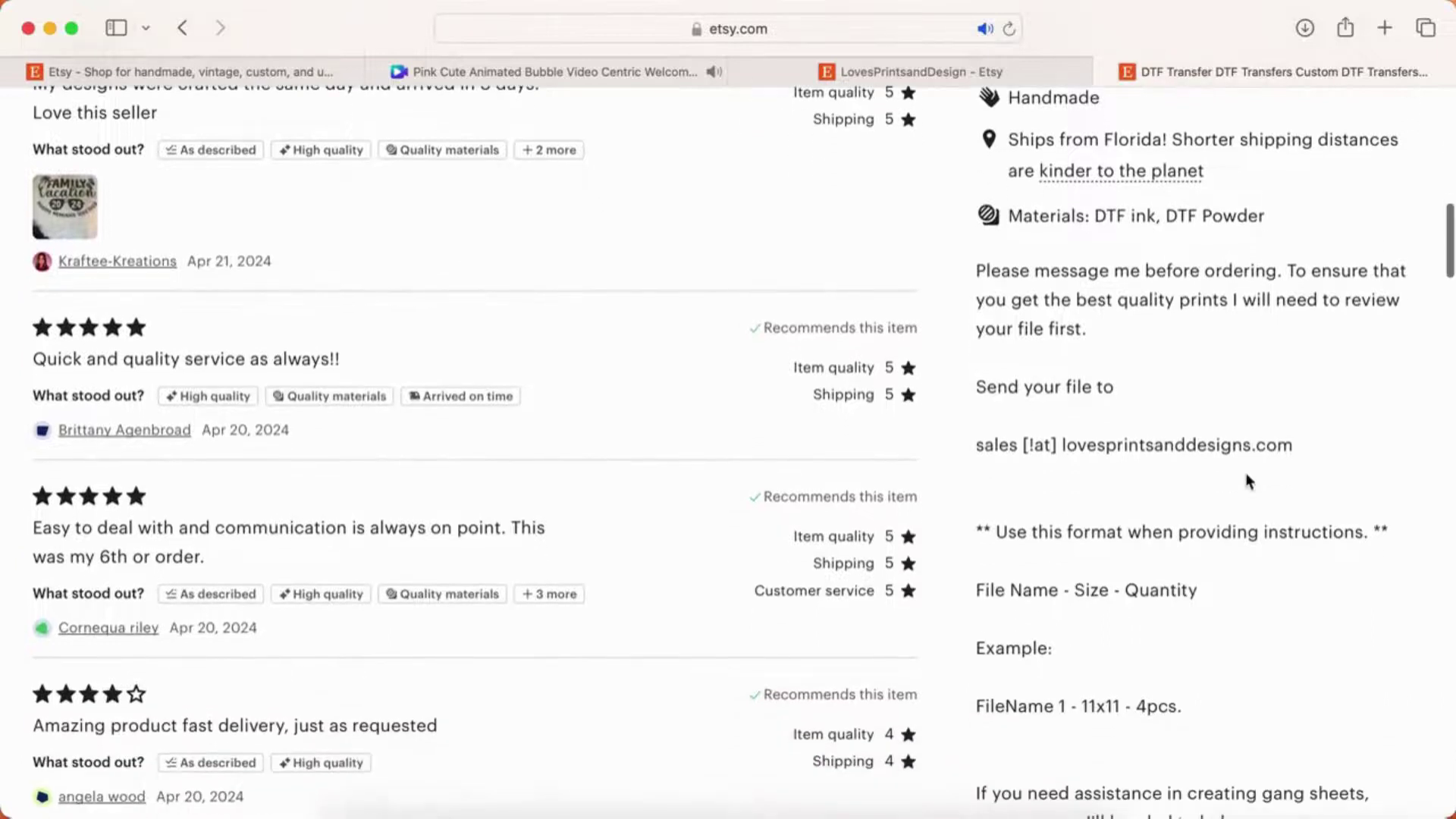
scroll(1247, 480, "down", 2)
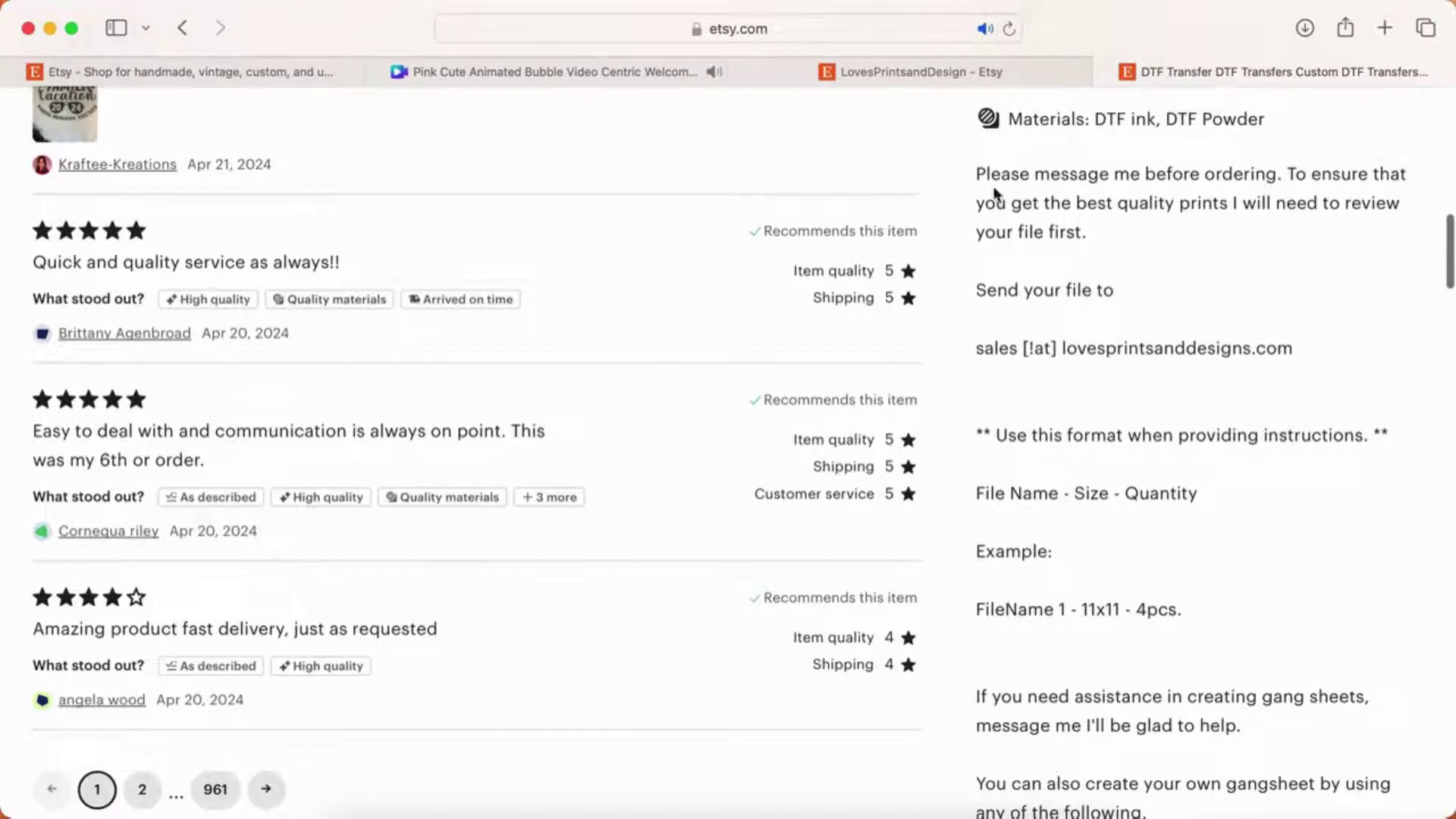
left_click_drag(977, 174, 1297, 370)
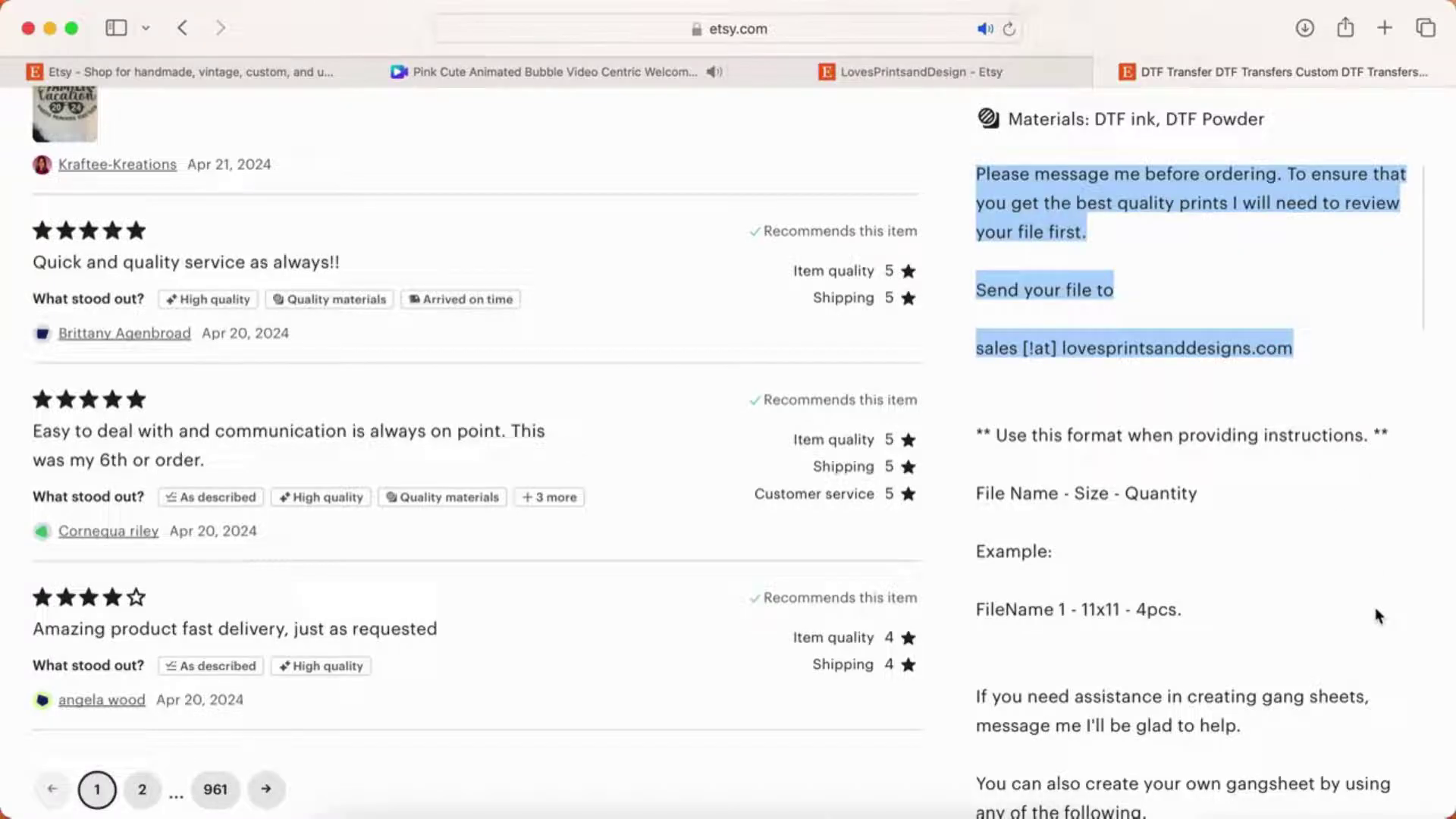
Step: Highlight the seller's offer of gang sheet help, then return to Add to cart
scroll(1379, 616, "down", 3)
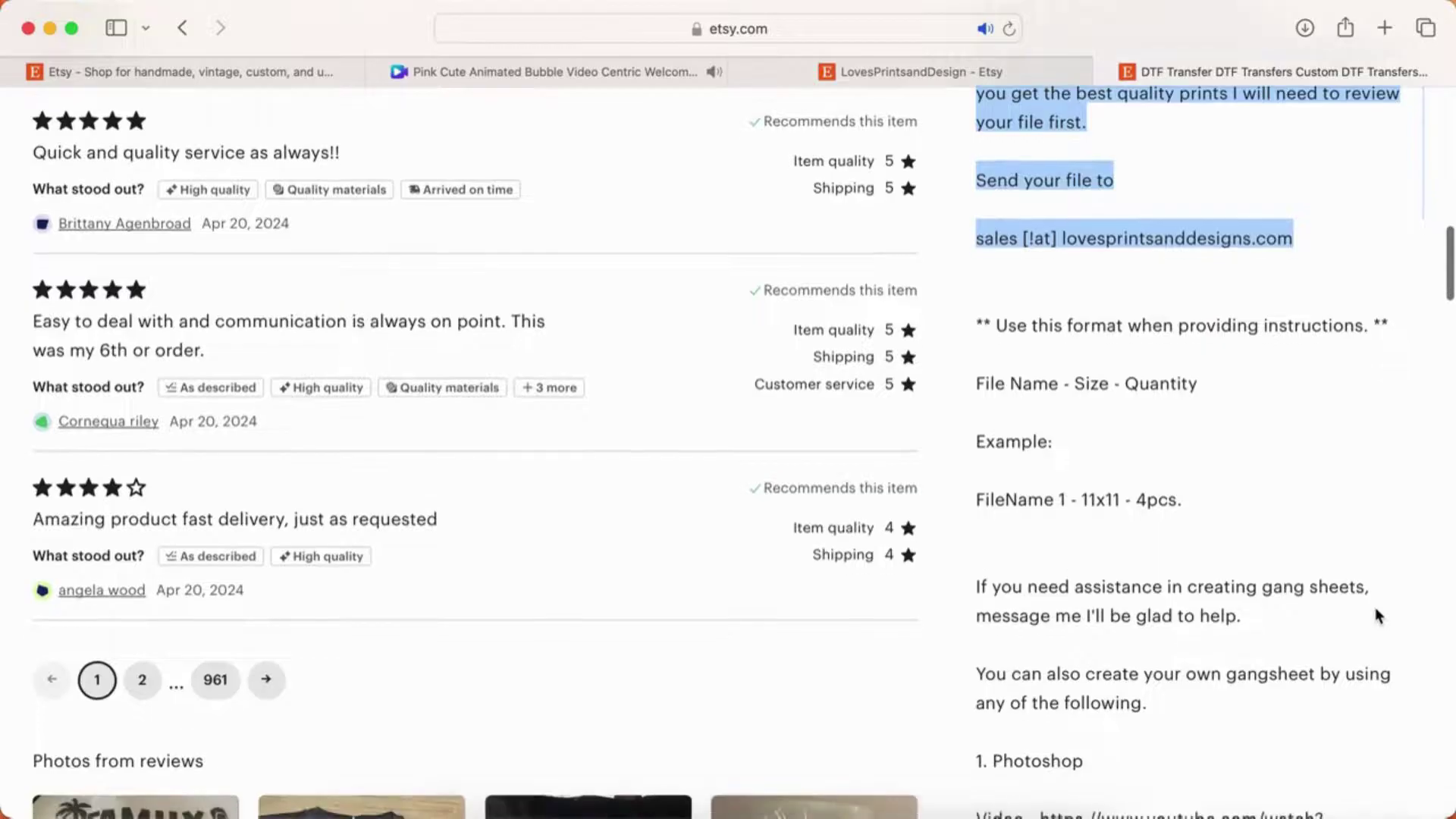
scroll(1378, 616, "down", 3)
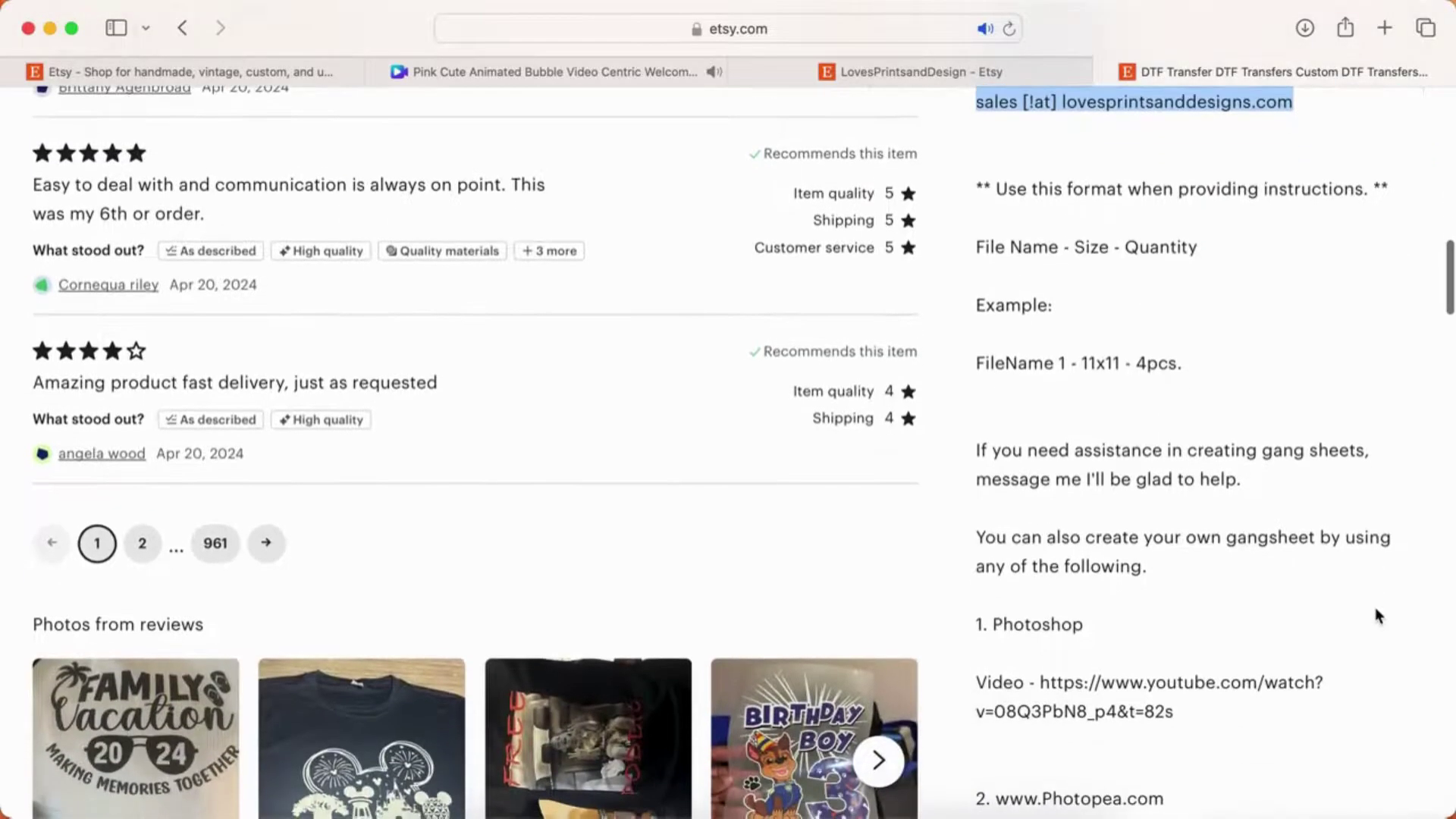
left_click_drag(979, 448, 1243, 482)
scroll(1354, 657, "down", 8)
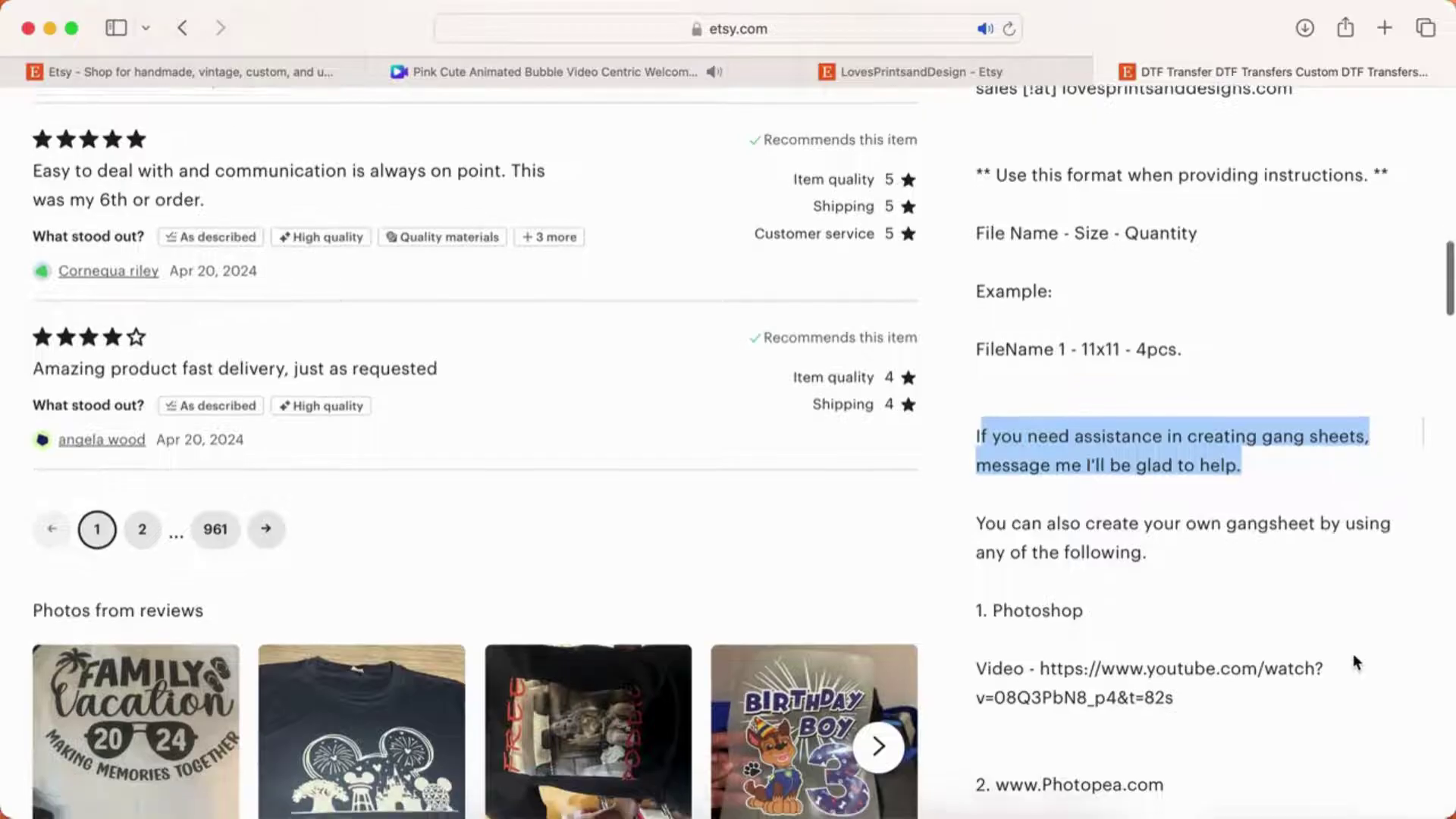
scroll(1354, 656, "down", 5)
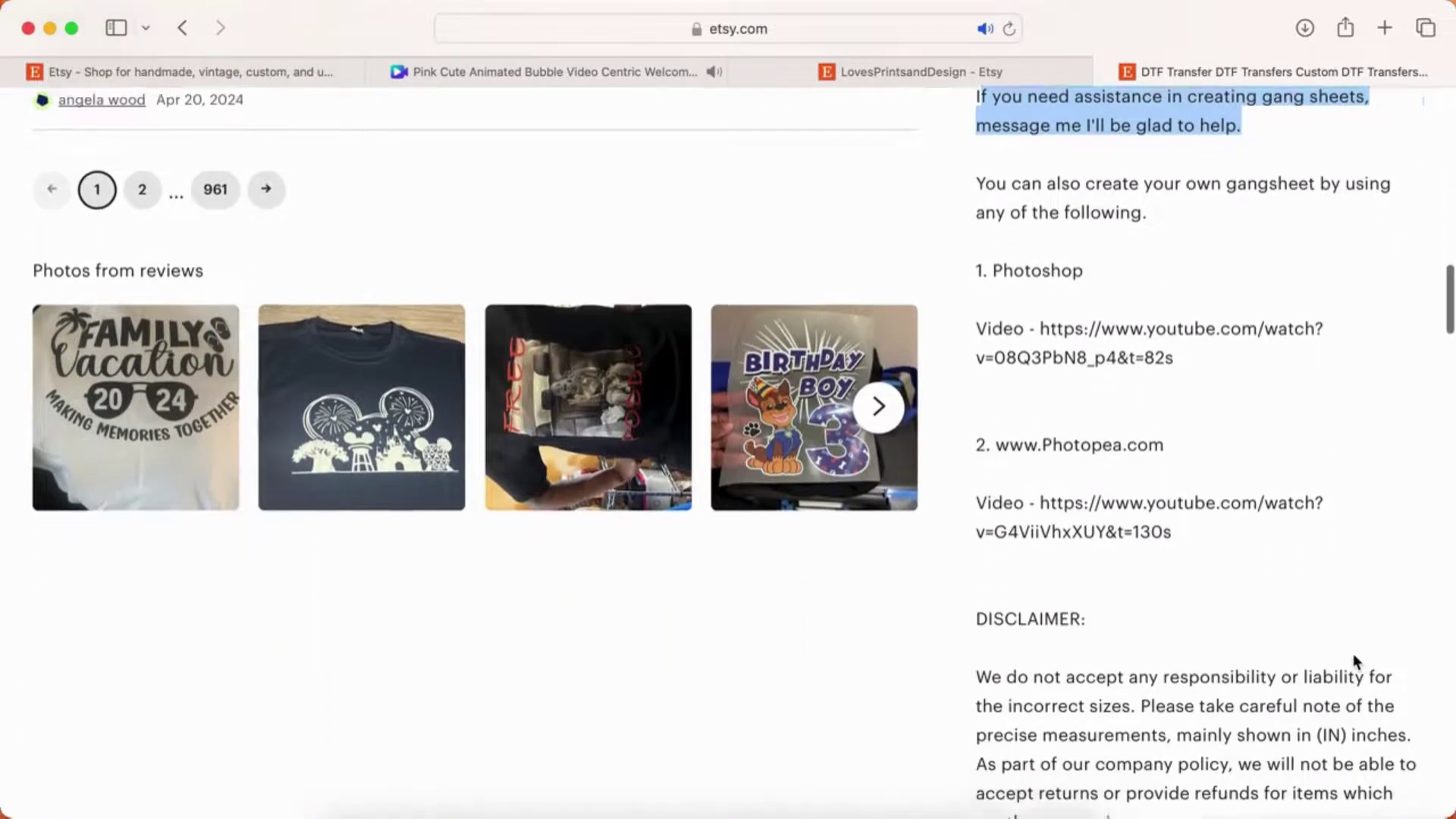
scroll(1354, 659, "down", 4)
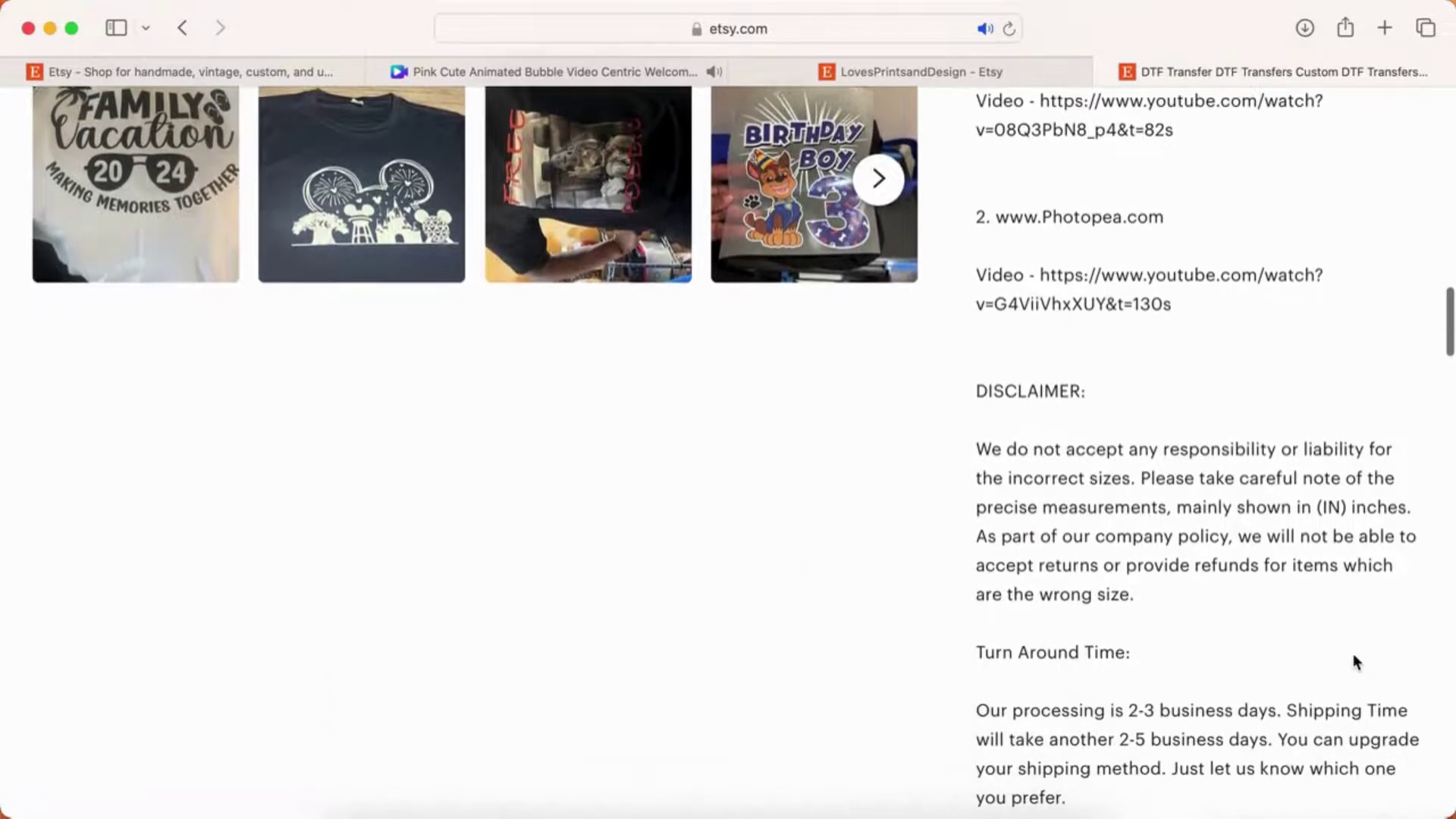
scroll(1355, 661, "down", 2)
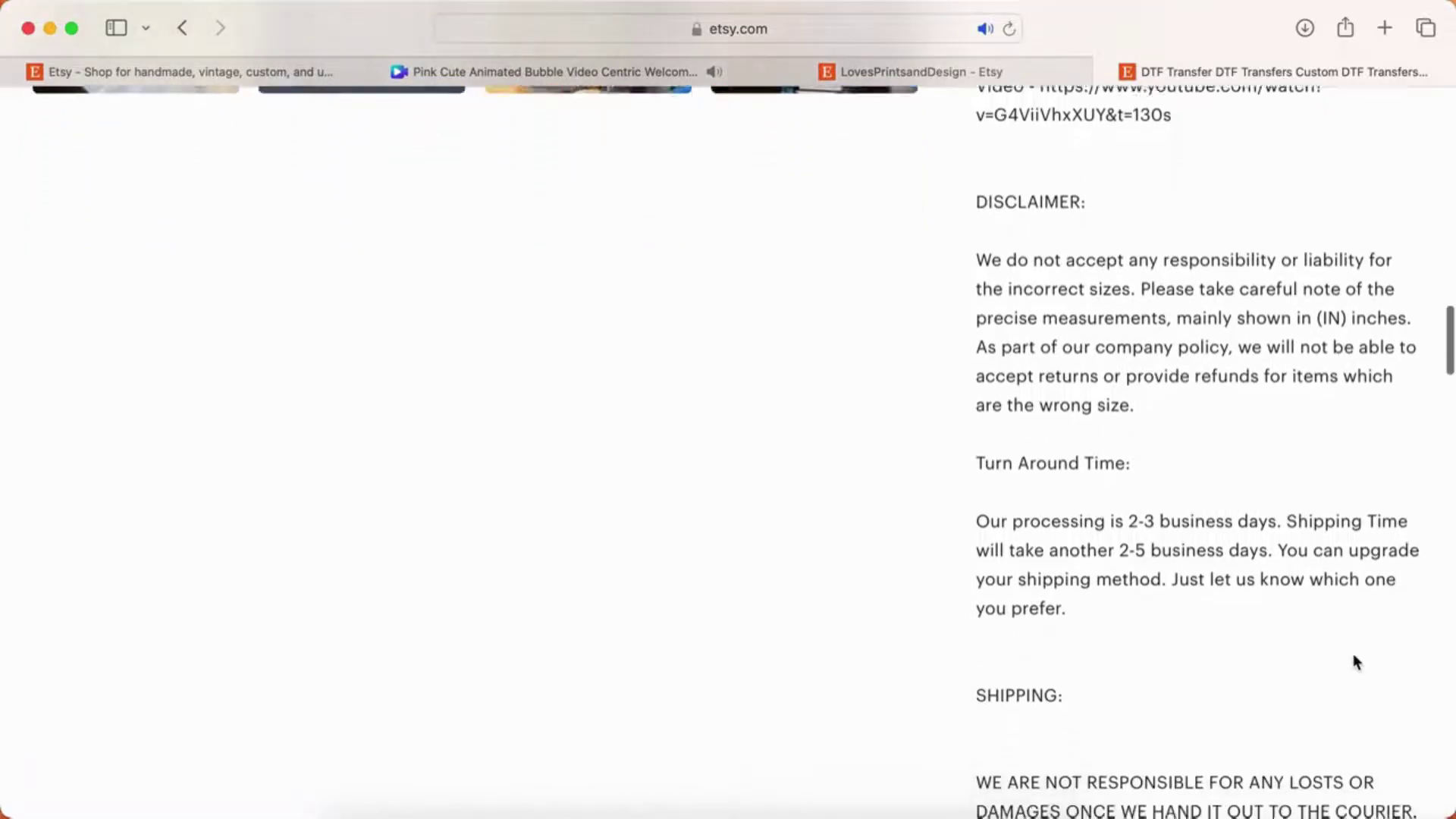
scroll(1355, 661, "up", 17)
scroll(1355, 661, "up", 20)
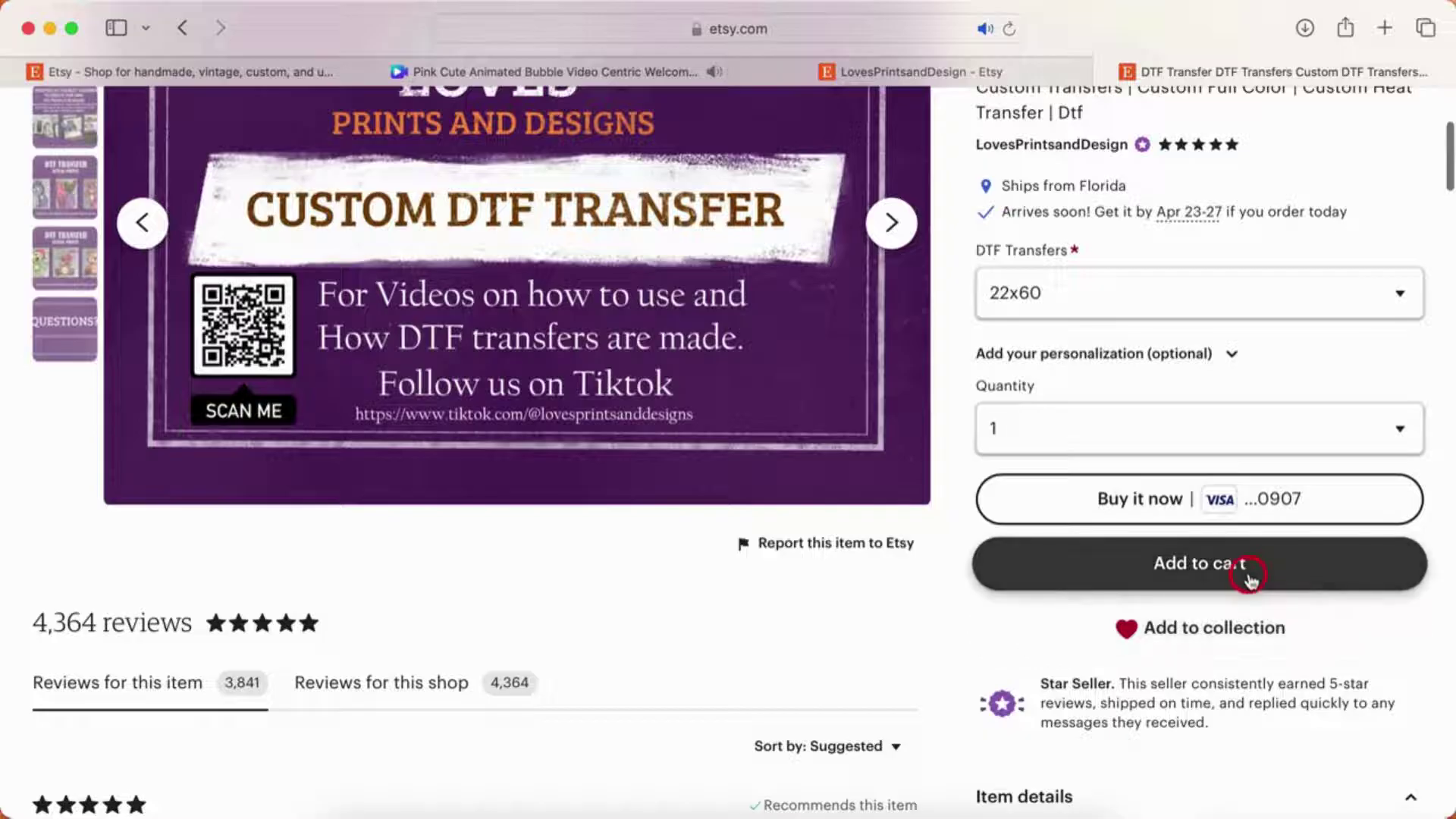
Step: Add the 22x60 transfer to the cart and review the $8.00 shipping and $38.00 total
left_click(1239, 568)
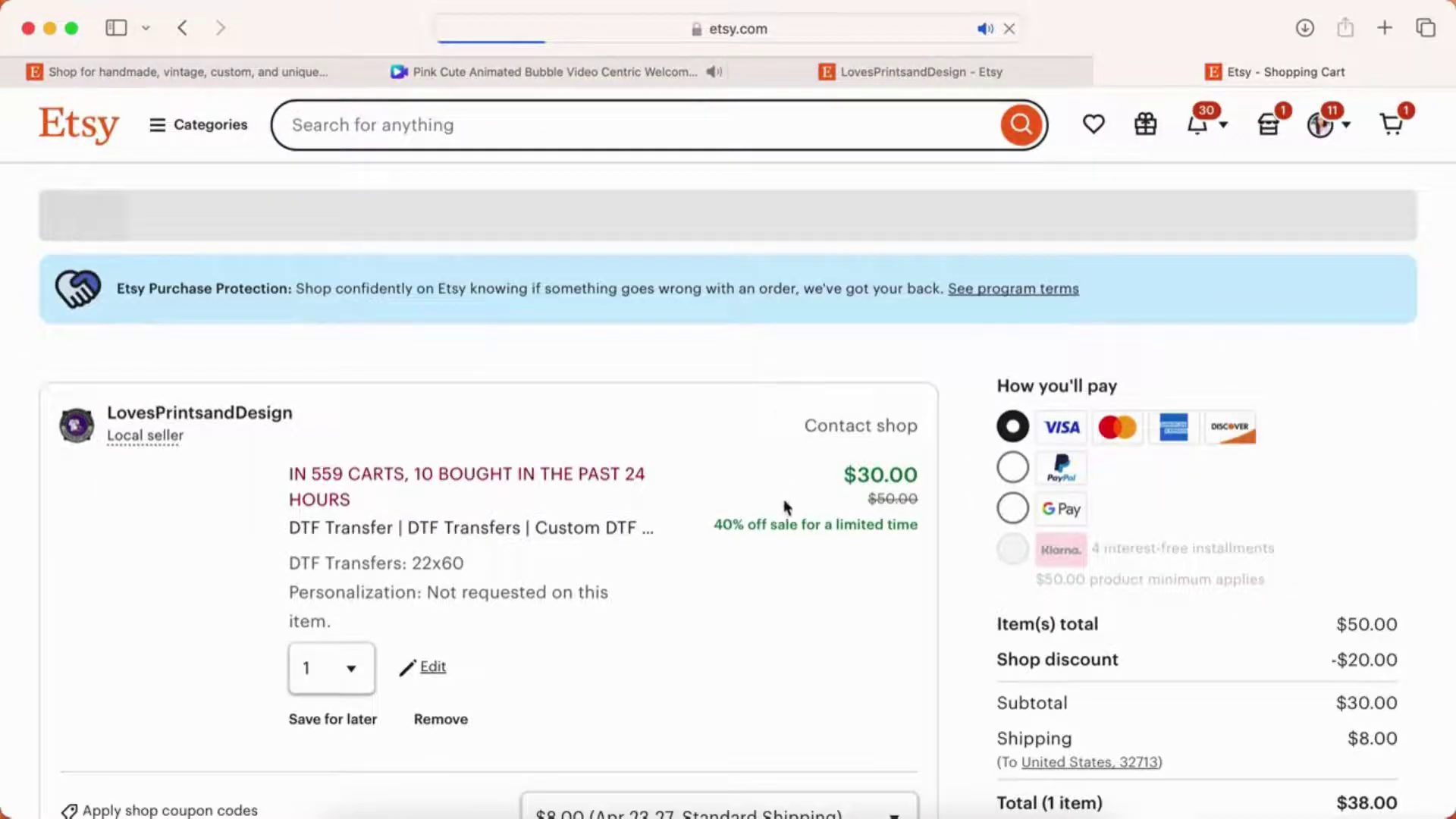
scroll(721, 583, "down", 2)
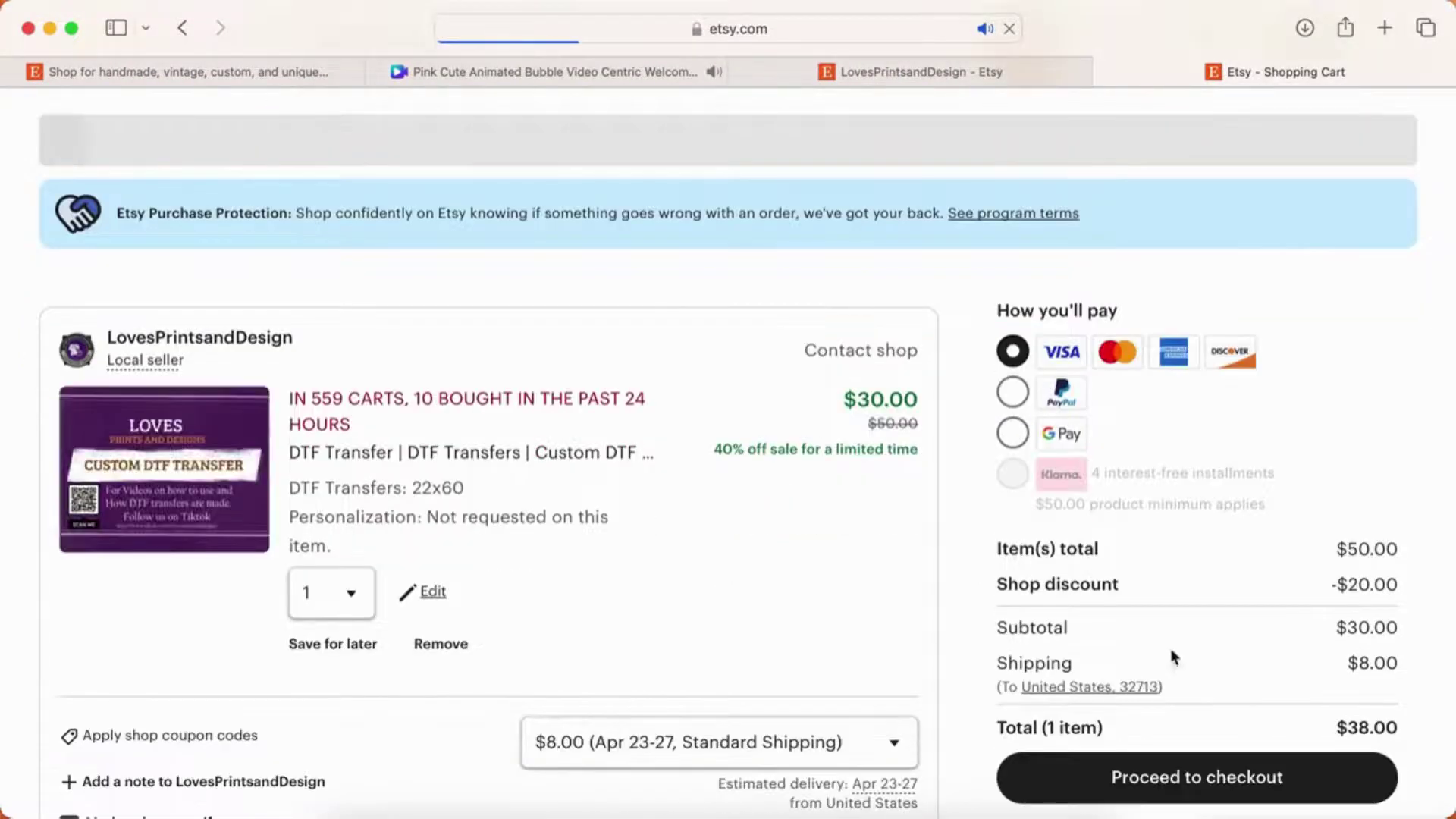
left_click(1001, 665)
left_click_drag(1001, 665, 1393, 670)
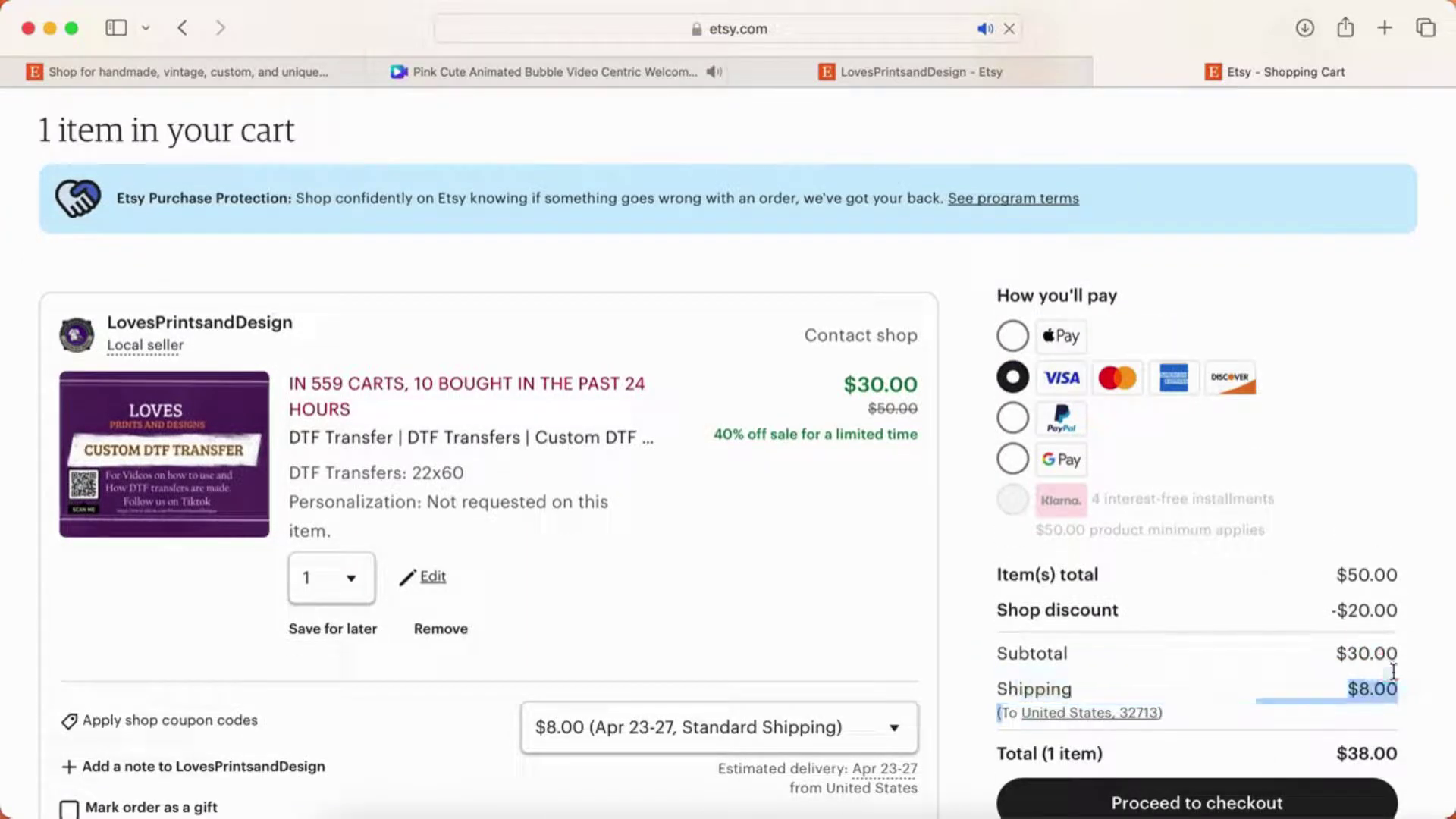
left_click(768, 580)
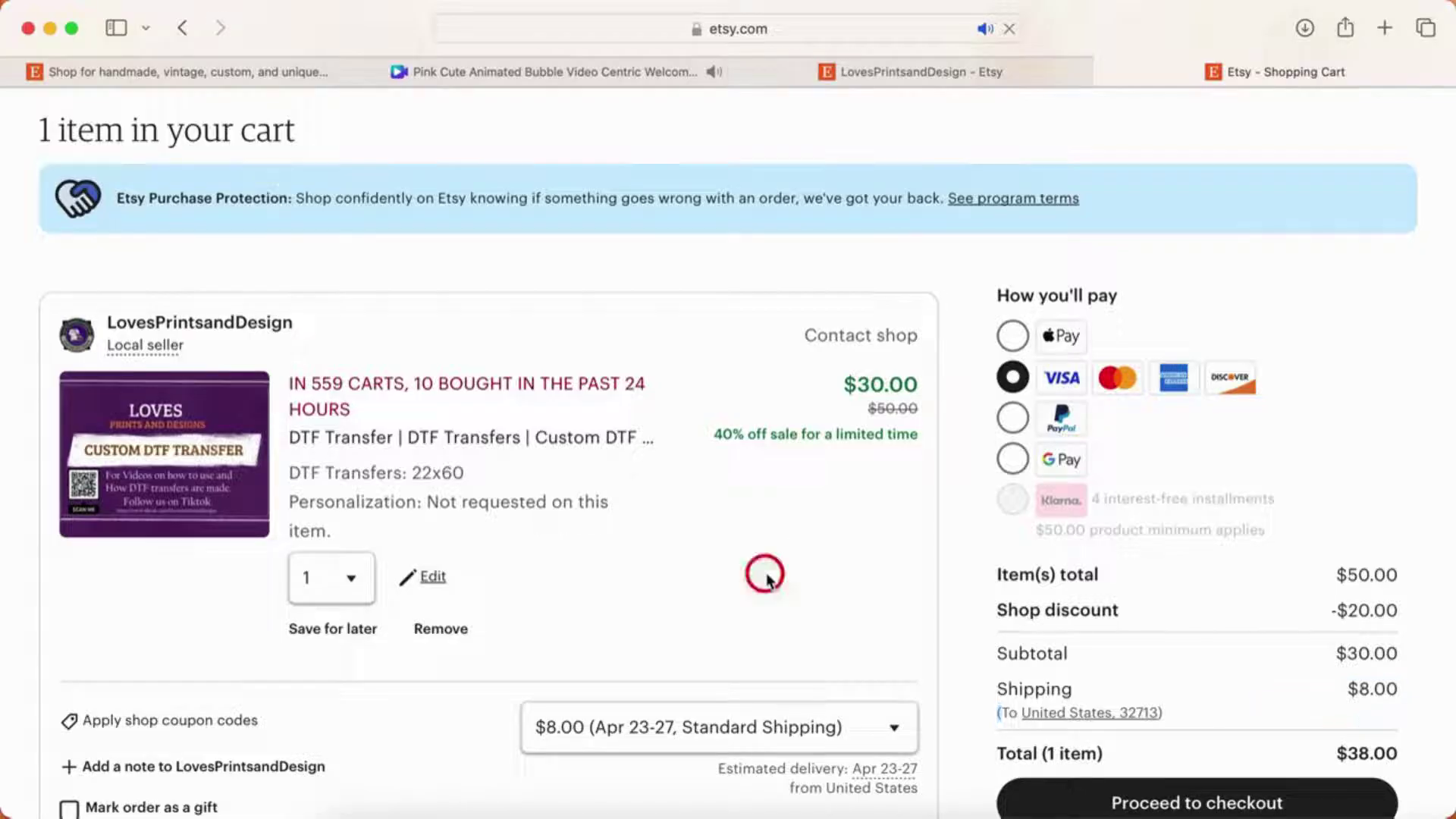
scroll(768, 581, "down", 2)
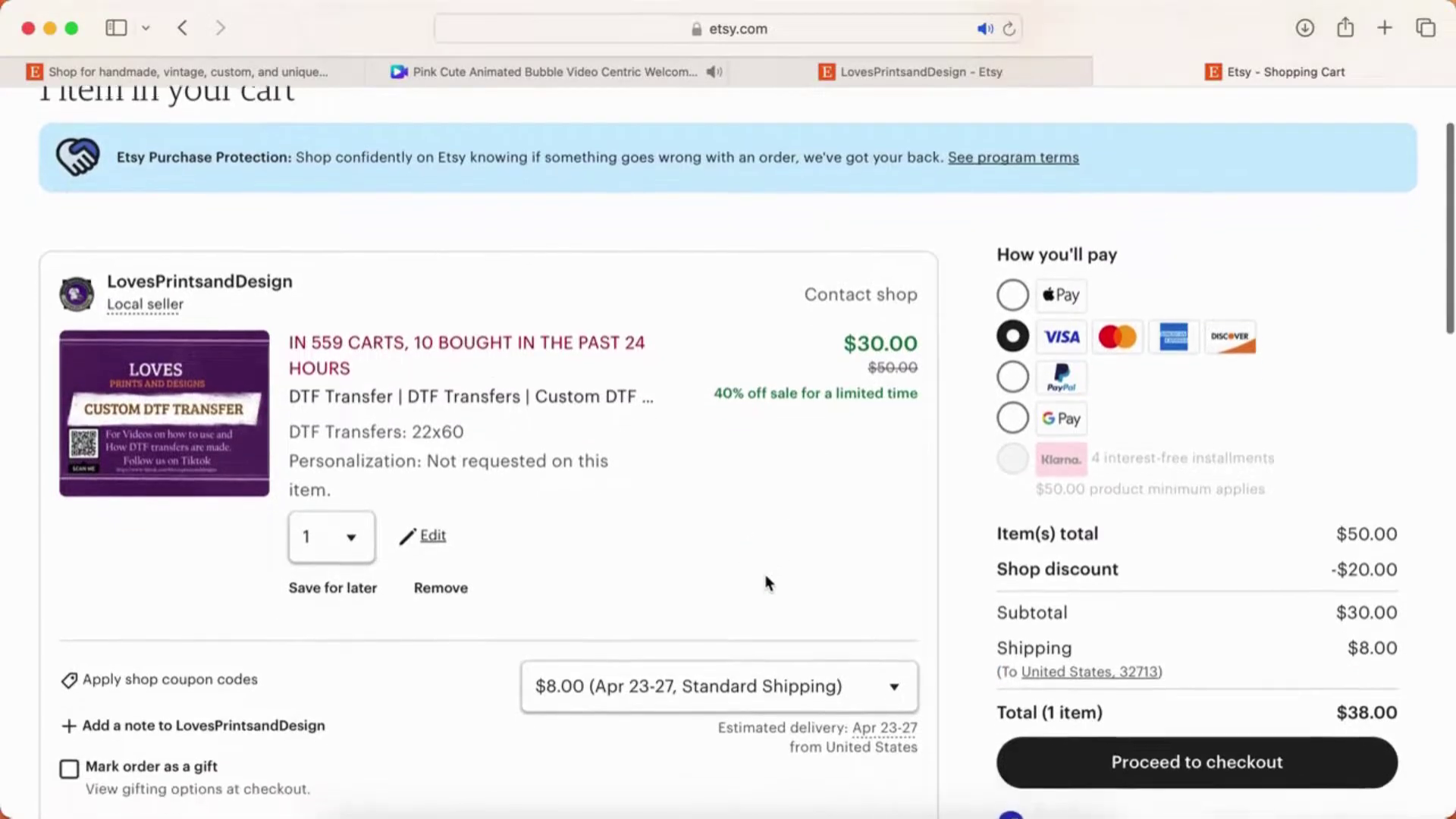
scroll(768, 582, "down", 1)
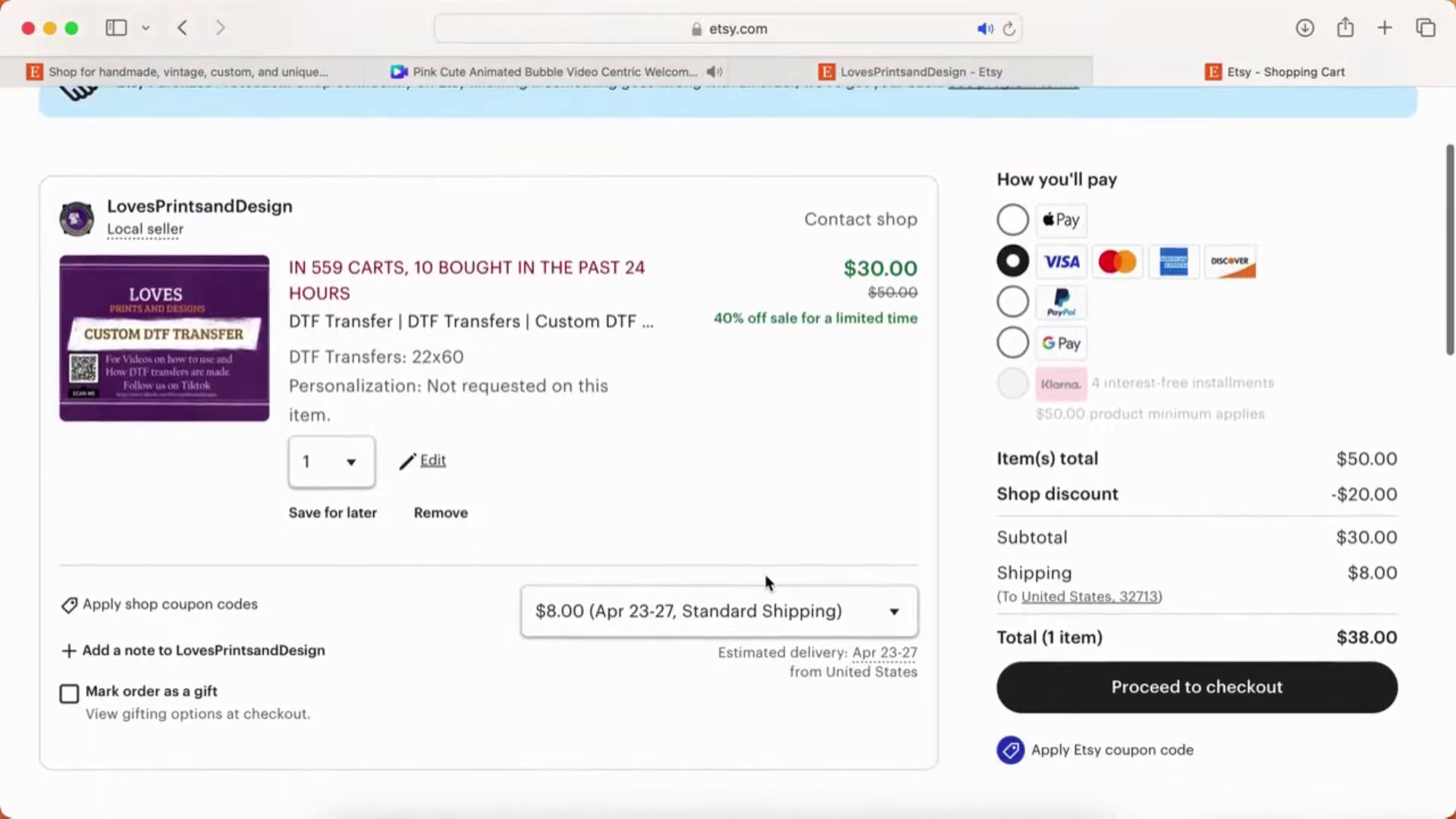